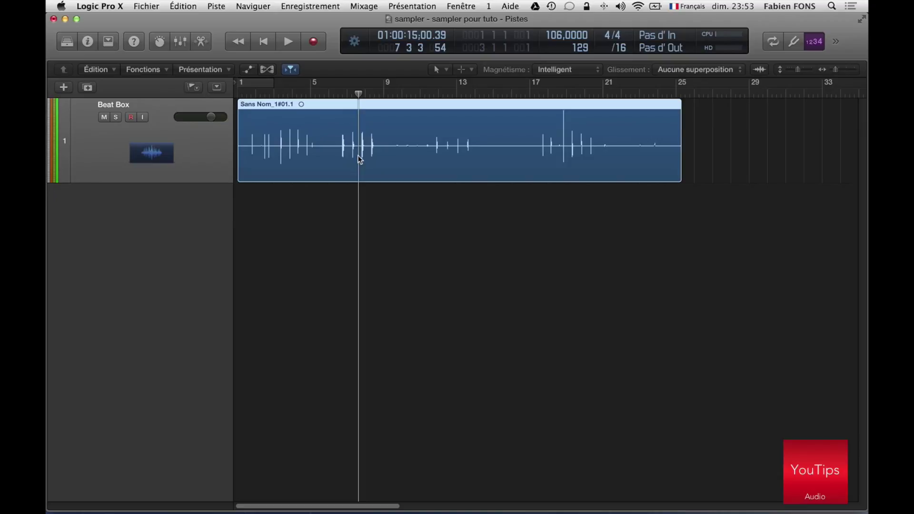
Step: Listen to the four groups of beatbox sounds in the Beat Box region by starting playback at different positions
{"action": "mouse_move", "coordinate": [274, 93]}
{"action": "left_mouse_down"}
{"action": "mouse_move", "coordinate": [418, 93]}
{"action": "mouse_move", "coordinate": [264, 94]}
{"action": "left_mouse_up"}
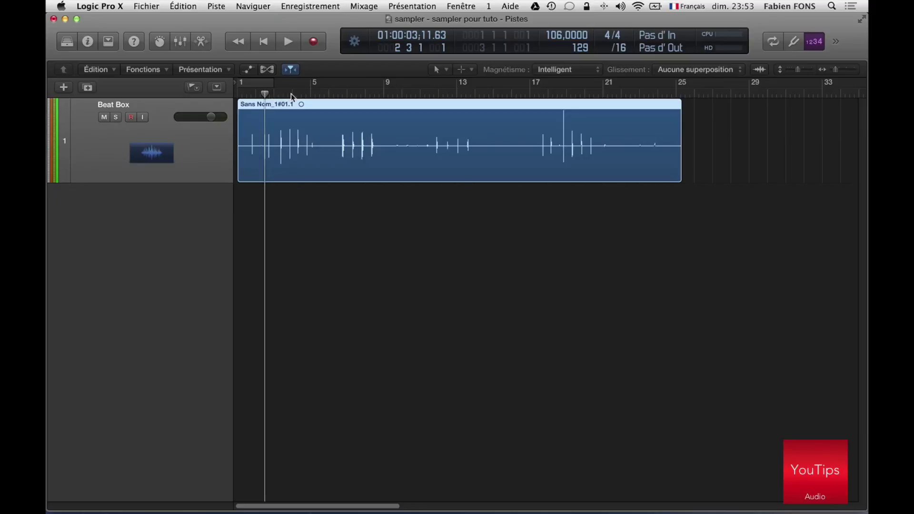
{"action": "mouse_move", "coordinate": [267, 93]}
{"action": "left_mouse_down"}
{"action": "mouse_move", "coordinate": [666, 102]}
{"action": "mouse_move", "coordinate": [237, 94]}
{"action": "mouse_move", "coordinate": [278, 87]}
{"action": "left_mouse_up"}
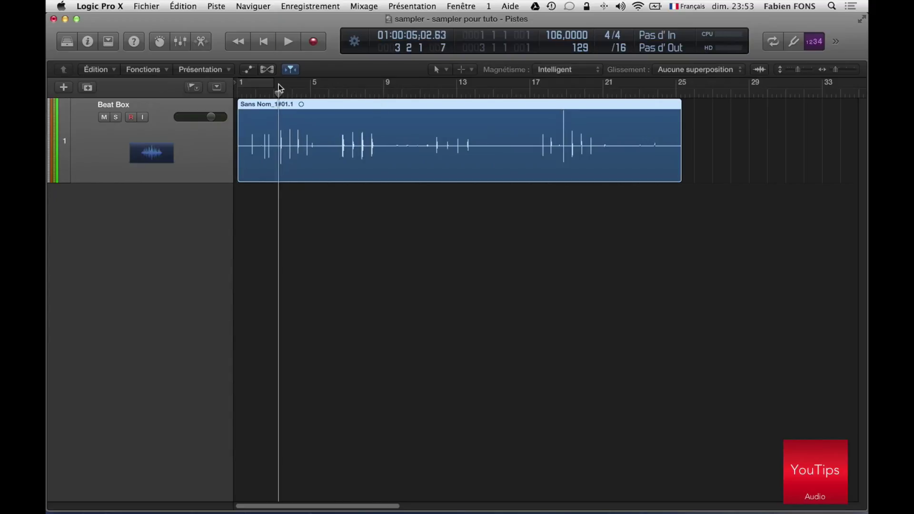
{"action": "key", "text": "space"}
{"action": "left_click", "coordinate": [340, 92]}
{"action": "key", "text": "space"}
{"action": "left_click", "coordinate": [435, 94]}
{"action": "key", "text": "space"}
{"action": "left_click", "coordinate": [542, 94]}
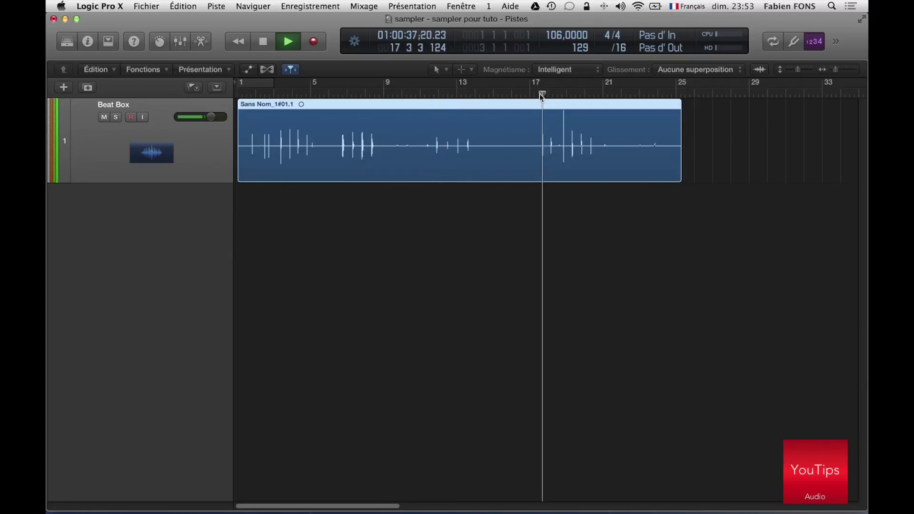
{"action": "key", "text": "space"}
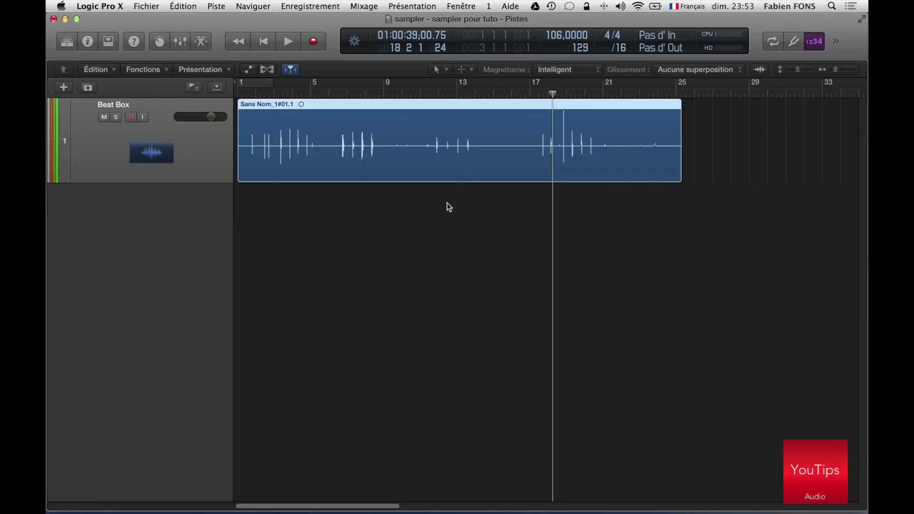
Step: Convert the Beat Box region into a new sampler track, creating zones from transient markers and naming the EXS instrument Vocal Drum
{"action": "left_click", "coordinate": [215, 5]}
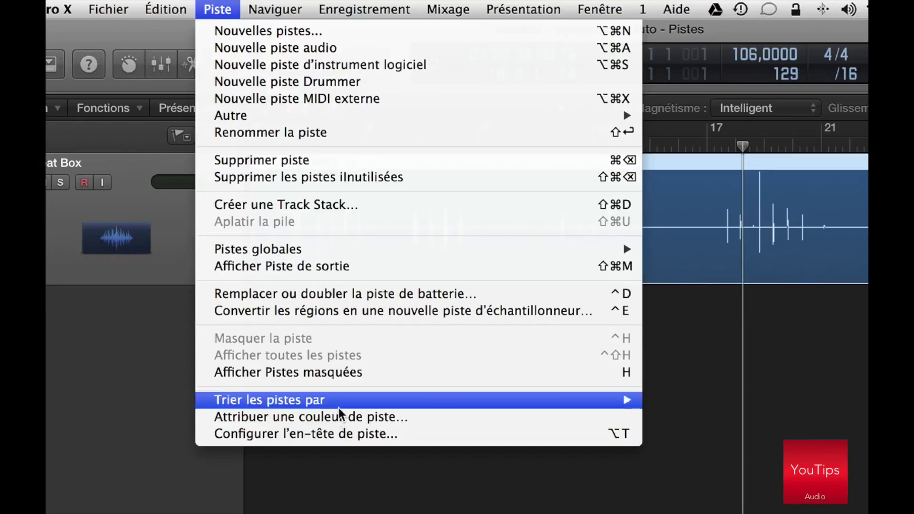
{"action": "left_click", "coordinate": [326, 312]}
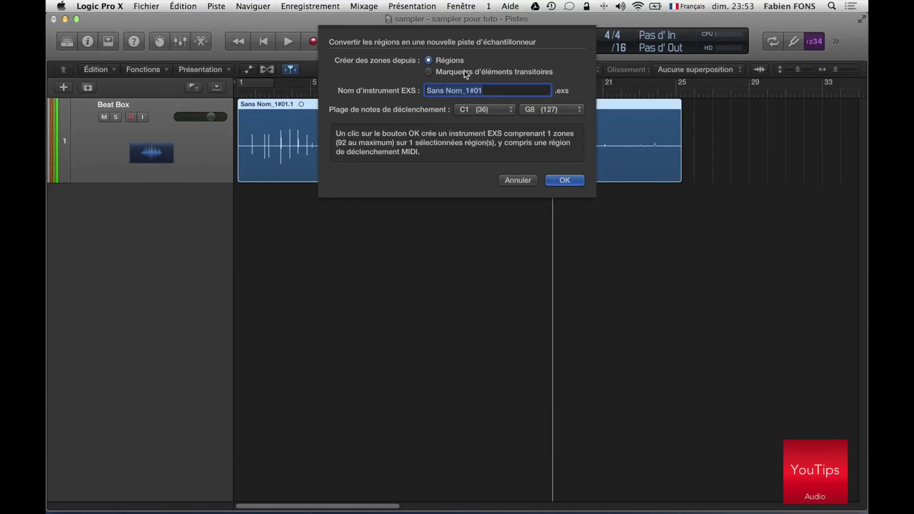
{"action": "left_click", "coordinate": [460, 73]}
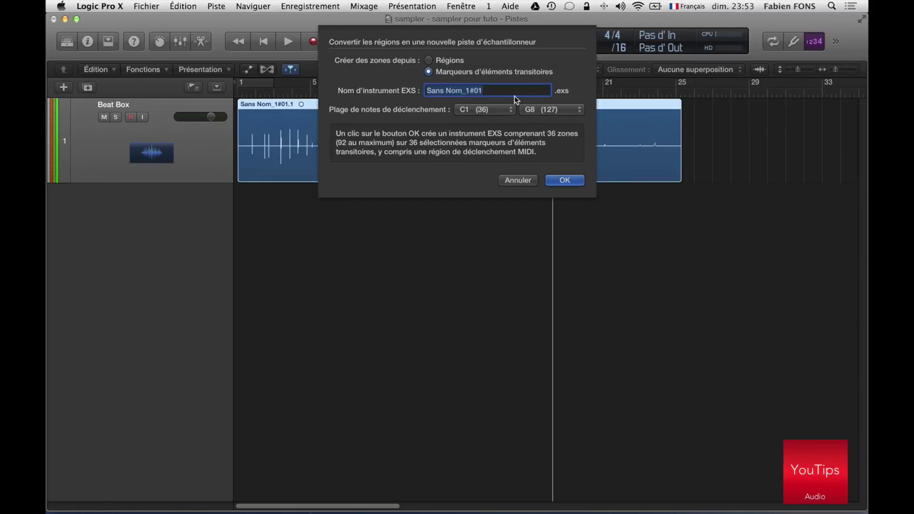
{"action": "left_click_drag", "start_coordinate": [490, 92], "coordinate": [296, 89]}
{"action": "type", "text": "Vocal"}
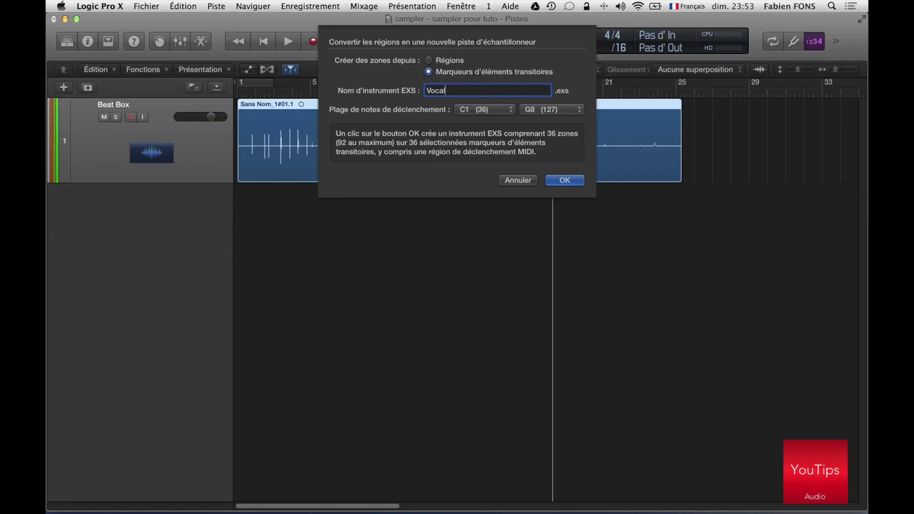
{"action": "type", "text": " Drum"}
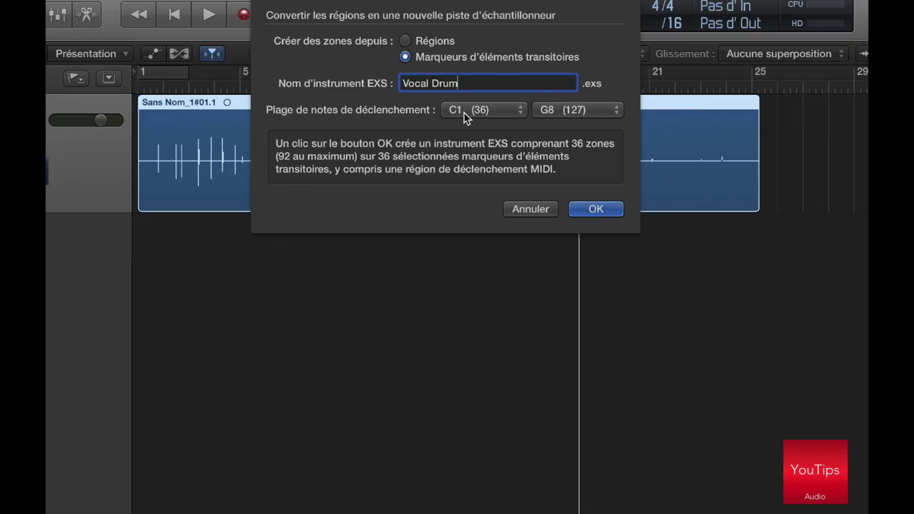
{"action": "left_click", "coordinate": [597, 210]}
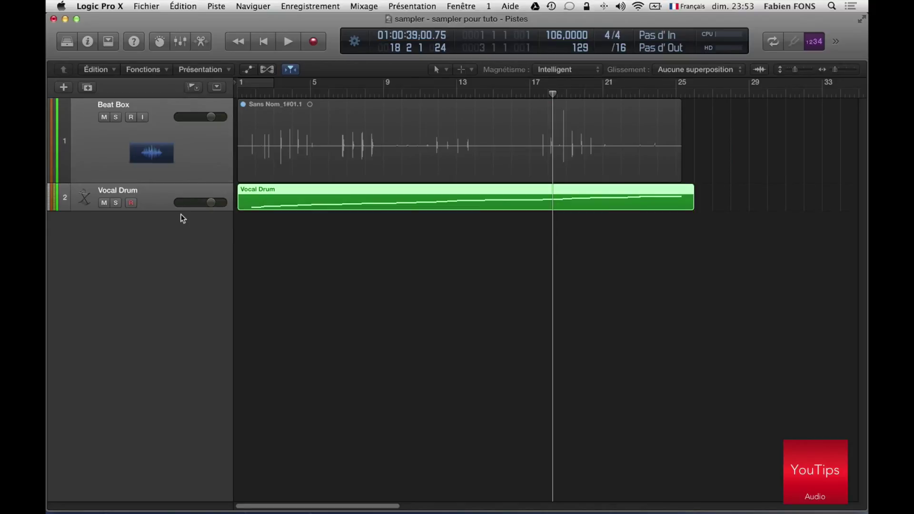
Step: Open the Vocal Drum track's EXS24 sampler in the instrument editor and audition several of its zones
{"action": "left_click", "coordinate": [234, 244]}
{"action": "left_click", "coordinate": [139, 188]}
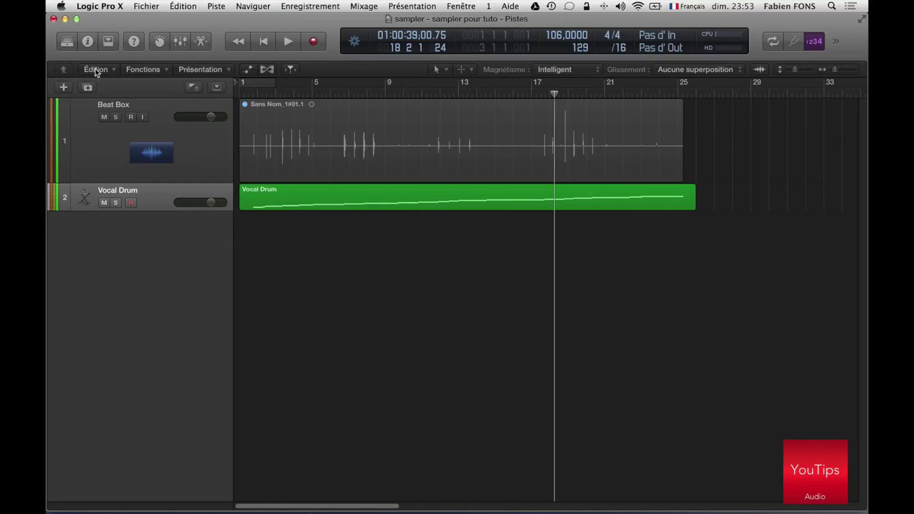
{"action": "left_click", "coordinate": [88, 42]}
{"action": "left_click", "coordinate": [79, 266]}
{"action": "left_click_drag", "start_coordinate": [460, 65], "coordinate": [554, 95]}
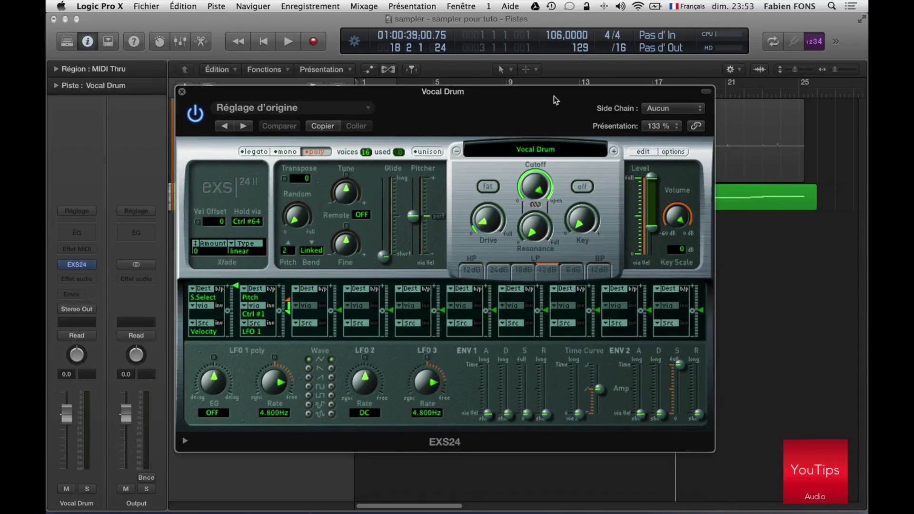
{"action": "left_click", "coordinate": [642, 153]}
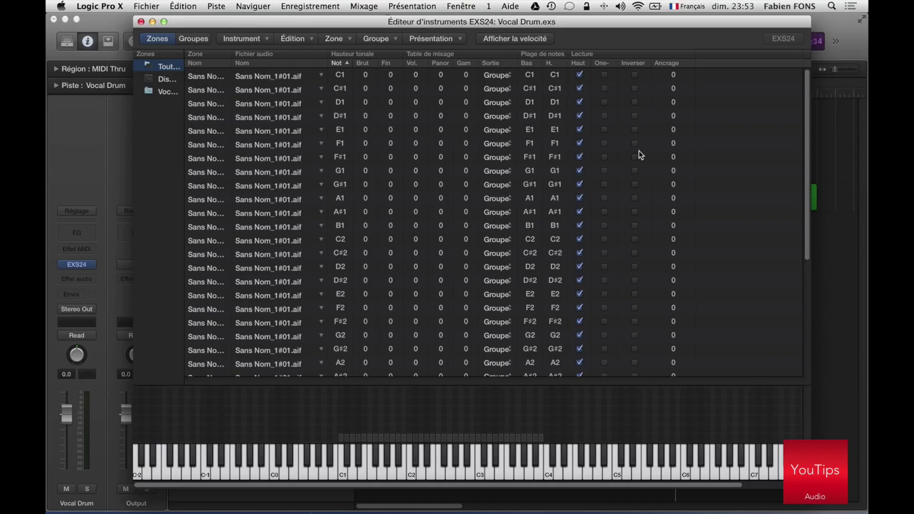
{"action": "left_click", "coordinate": [350, 472]}
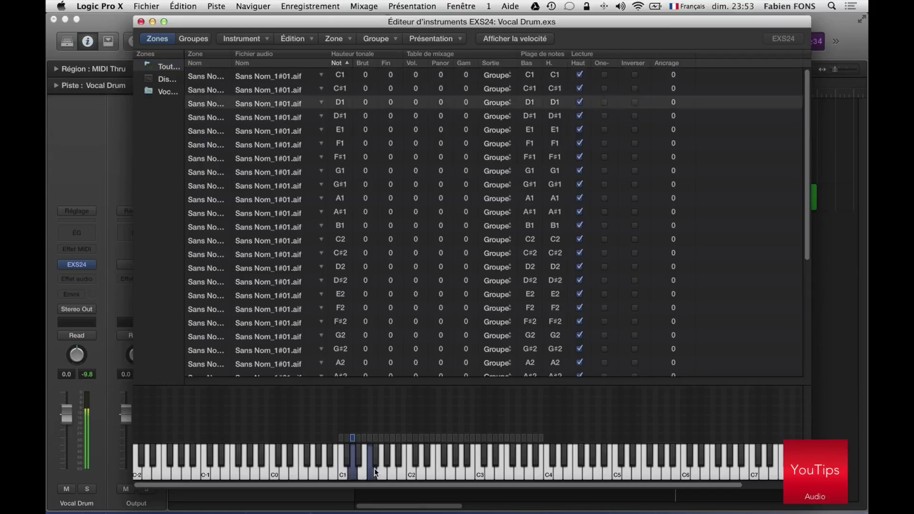
{"action": "left_click", "coordinate": [400, 467]}
{"action": "left_click", "coordinate": [390, 461]}
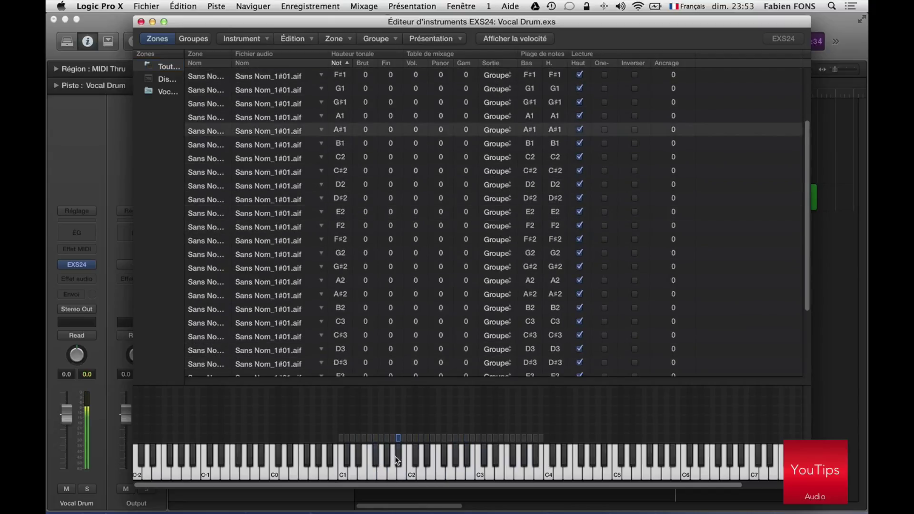
Step: Play the Vocal Drum zones with Musical Typing from octave C1, and close the typing, editor and sampler windows
{"action": "key", "text": "super+k"}
{"action": "left_click_drag", "start_coordinate": [616, 267], "coordinate": [558, 167]}
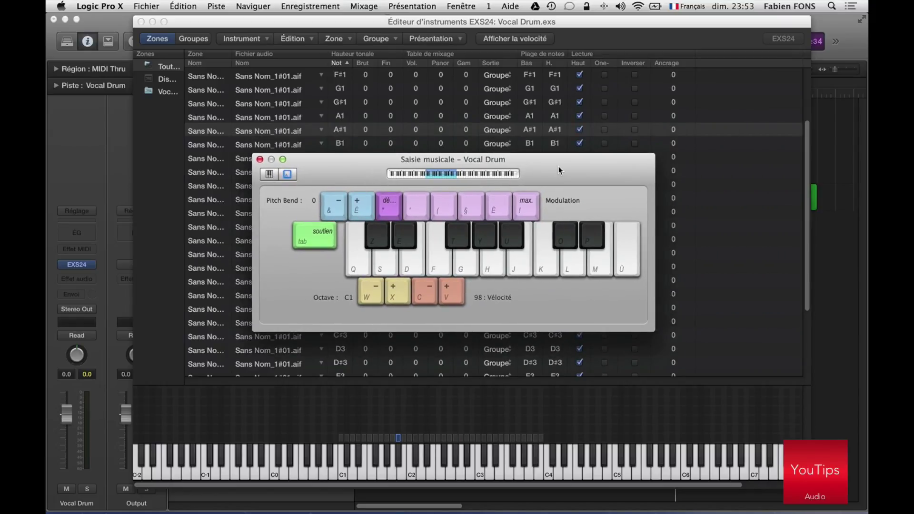
{"action": "key", "text": "s"}
{"action": "key", "text": "f"}
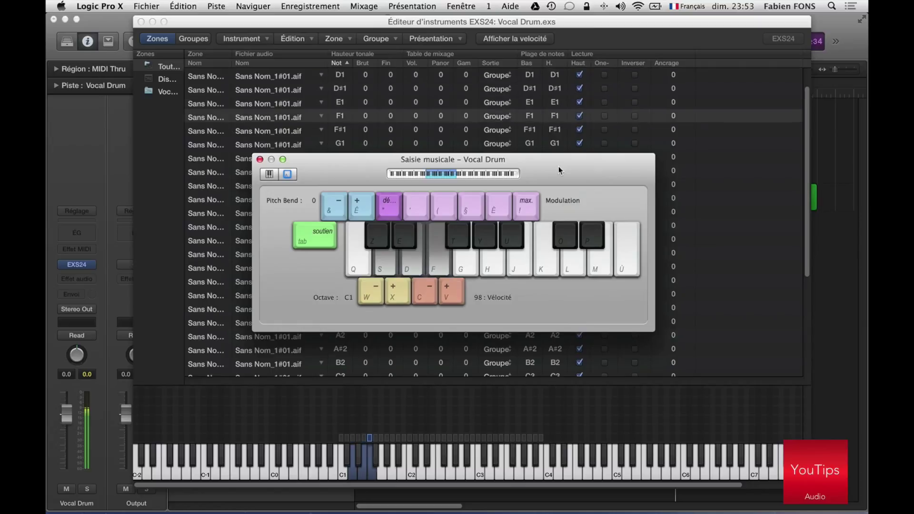
{"action": "key", "text": "h"}
{"action": "key", "text": "q"}
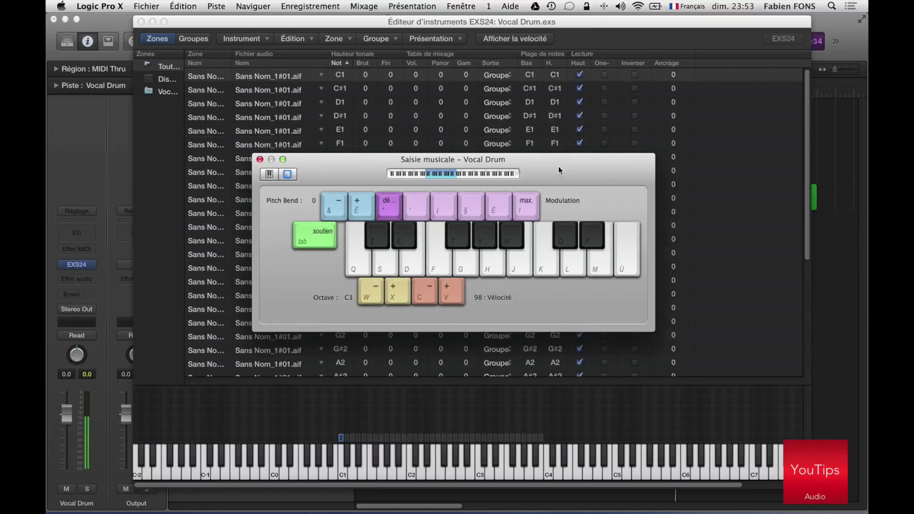
{"action": "key", "text": "q"}
{"action": "key", "text": "q"}
{"action": "key", "text": "j"}
{"action": "key", "text": "u"}
{"action": "key", "text": "l"}
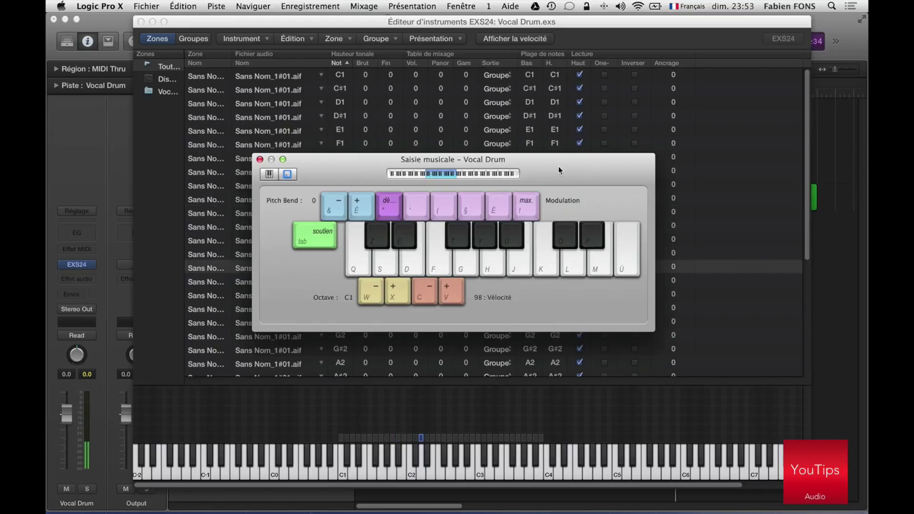
{"action": "key", "text": "q"}
{"action": "key", "text": "h"}
{"action": "key", "text": "q"}
{"action": "key", "text": "l"}
{"action": "key", "text": "q"}
{"action": "key", "text": "l"}
{"action": "key", "text": "h"}
{"action": "key", "text": "l"}
{"action": "key", "text": "h"}
{"action": "key", "text": "h"}
{"action": "key", "text": "q"}
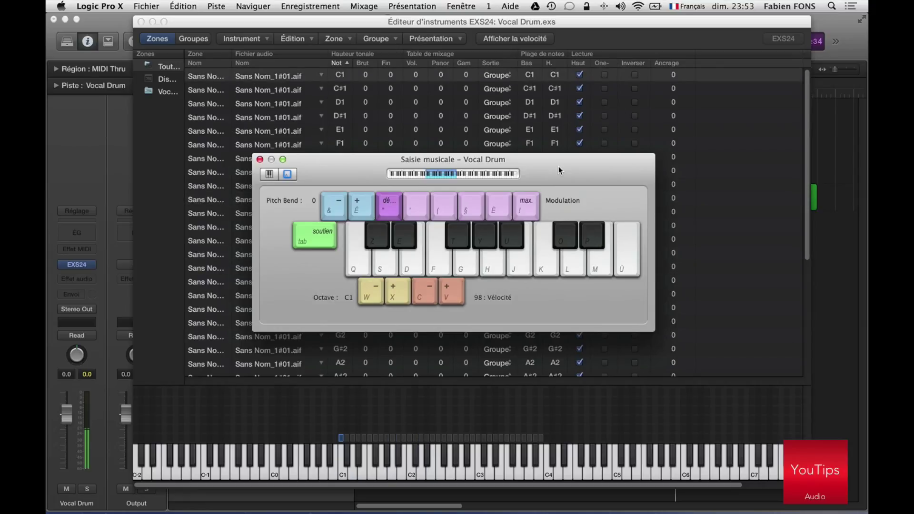
{"action": "left_click", "coordinate": [260, 160]}
{"action": "left_click", "coordinate": [141, 21]}
{"action": "left_click", "coordinate": [180, 92]}
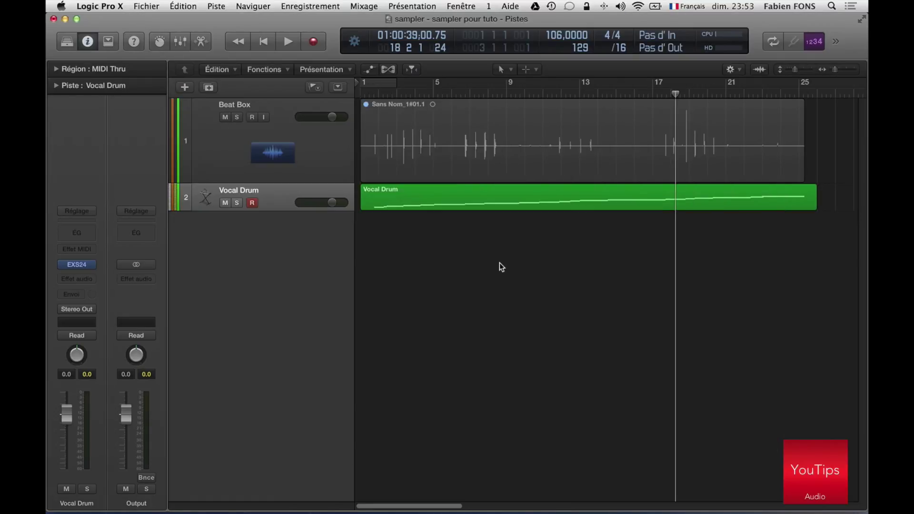
Step: Undo the conversion of the Beat Box region into the Vocal Drum sampler track
{"action": "key", "text": "super+z"}
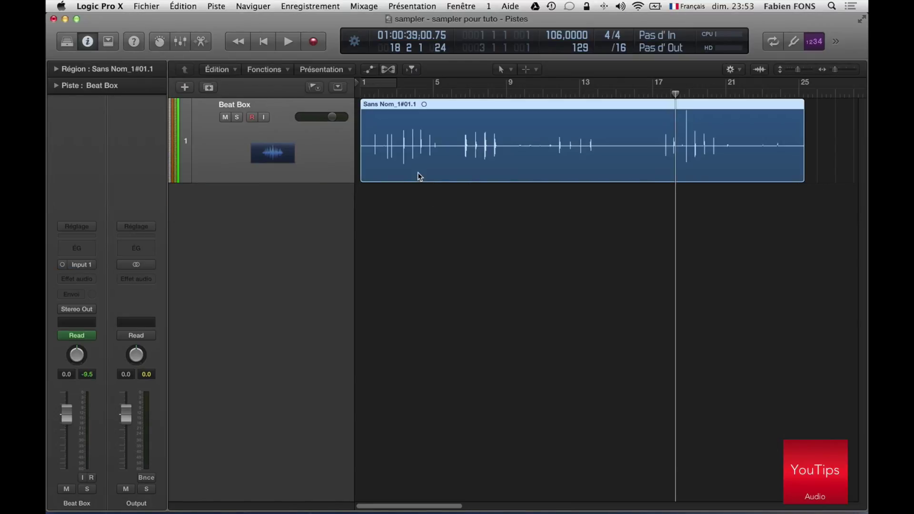
{"action": "key", "text": "ctrl+e"}
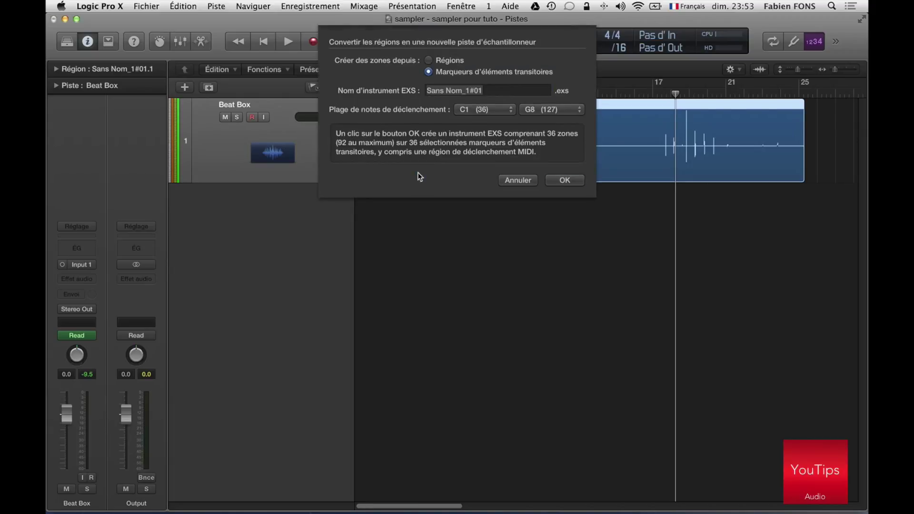
{"action": "left_click", "coordinate": [517, 180]}
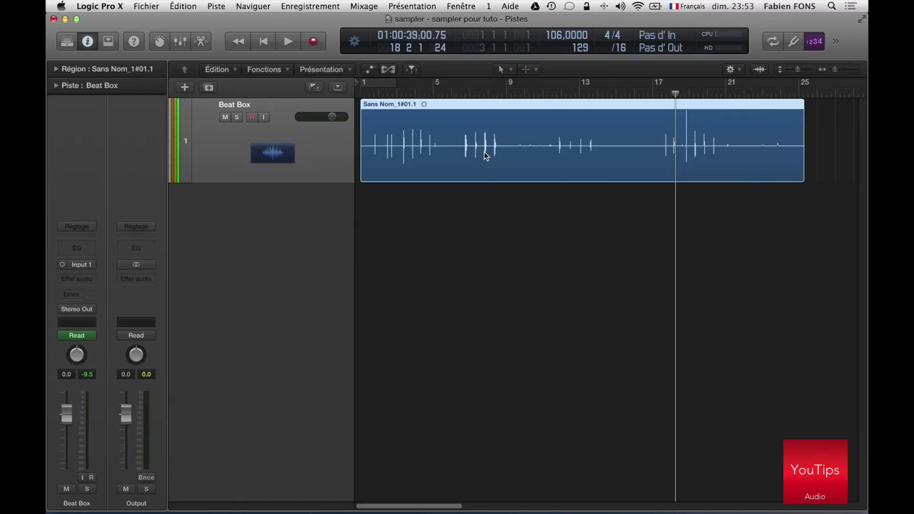
Step: Strip the silence from the Beat Box region with a 4 % threshold to split it into separate regions
{"action": "key", "text": "ctrl+x"}
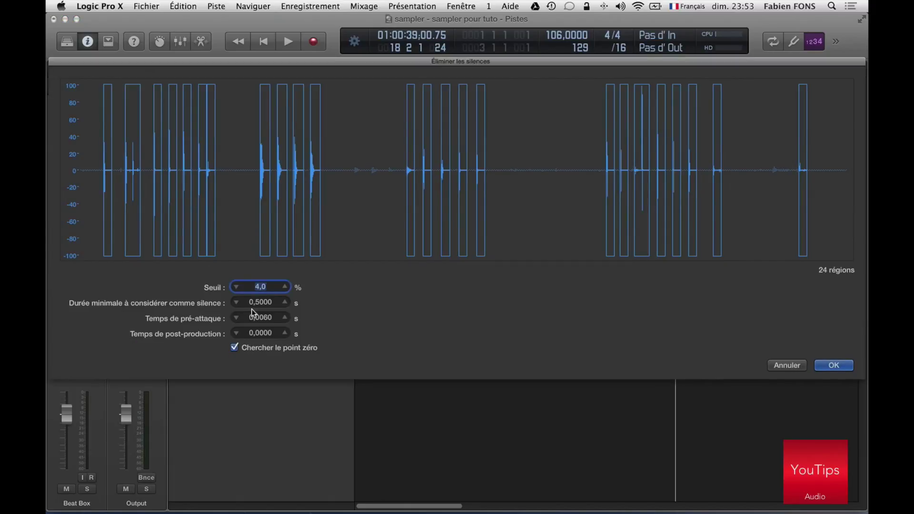
{"action": "mouse_move", "coordinate": [256, 301]}
{"action": "left_mouse_down"}
{"action": "mouse_move", "coordinate": [256, 285]}
{"action": "mouse_move", "coordinate": [261, 320]}
{"action": "mouse_move", "coordinate": [261, 281]}
{"action": "mouse_move", "coordinate": [262, 295]}
{"action": "left_mouse_up"}
{"action": "left_click", "coordinate": [832, 366]}
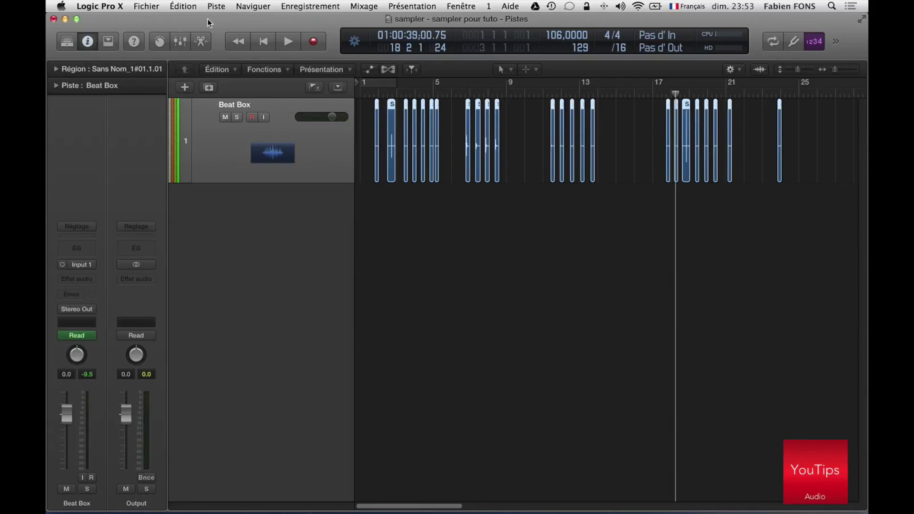
Step: Convert the split Beat Box regions into a new sampler track, creating zones from regions and naming the EXS instrument Vocal Drums 2
{"action": "left_click", "coordinate": [216, 6]}
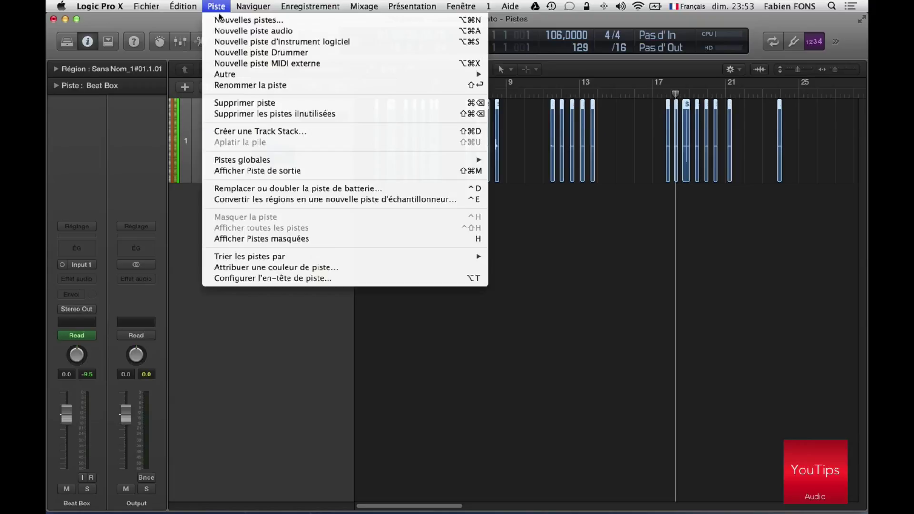
{"action": "left_click", "coordinate": [326, 199]}
{"action": "left_click", "coordinate": [433, 58]}
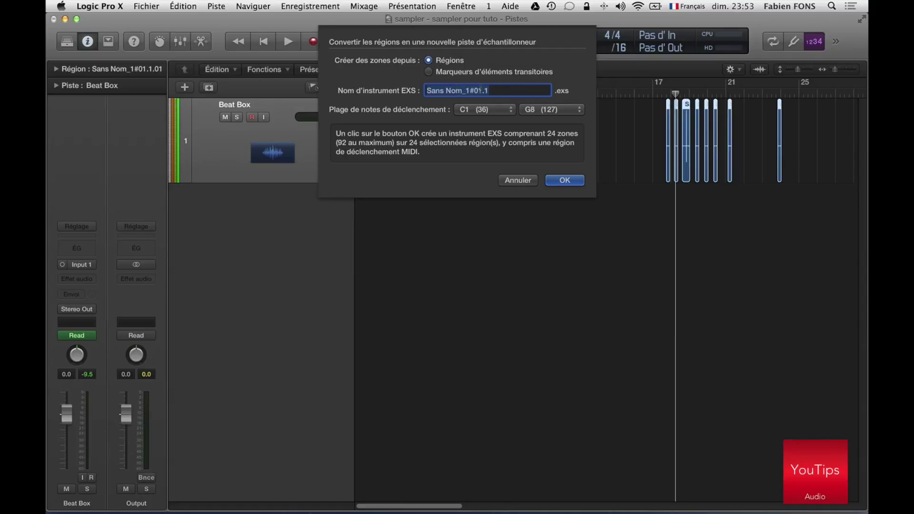
{"action": "type", "text": "Vocal Drums 2"}
{"action": "left_click", "coordinate": [564, 181]}
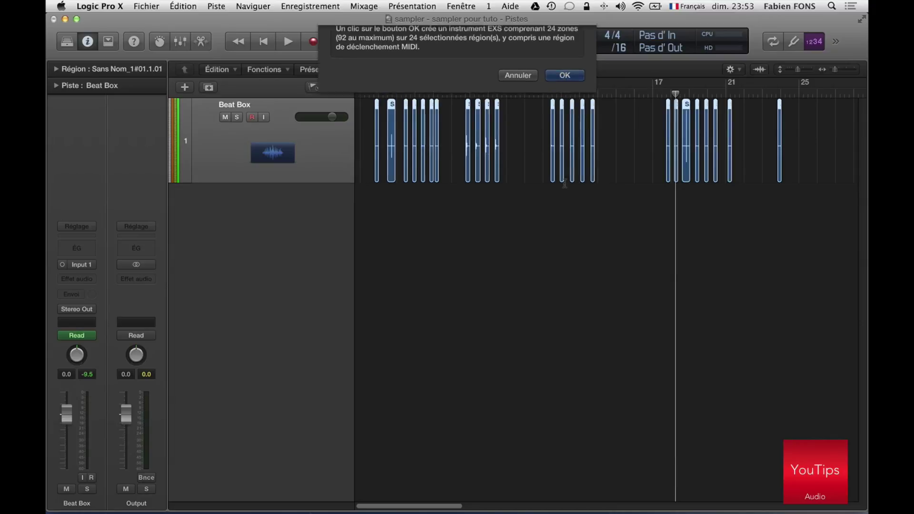
{"action": "left_click", "coordinate": [442, 266]}
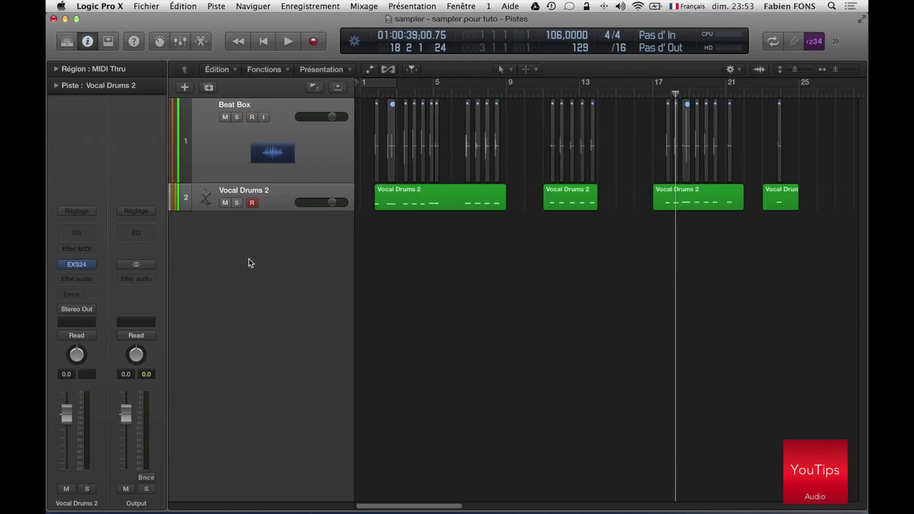
Step: Open the Vocal Drums 2 track's EXS24 sampler in the instrument editor and audition several zones
{"action": "left_click", "coordinate": [70, 264]}
{"action": "left_click_drag", "start_coordinate": [491, 52], "coordinate": [572, 67]}
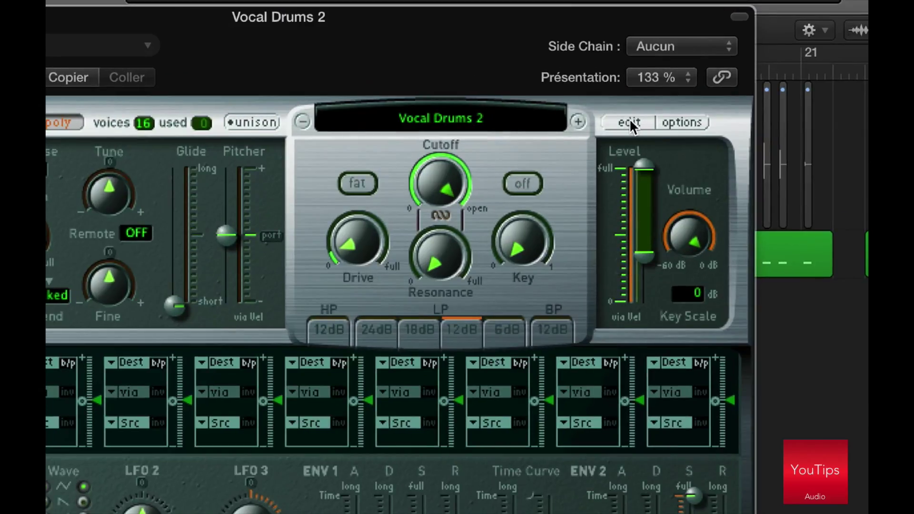
{"action": "left_click", "coordinate": [630, 120]}
{"action": "left_click", "coordinate": [352, 470]}
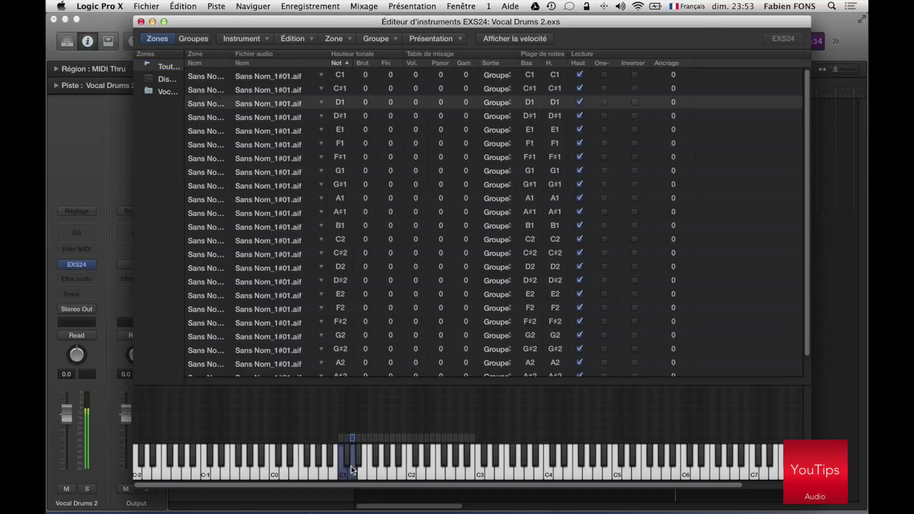
{"action": "left_click", "coordinate": [426, 471]}
{"action": "left_click", "coordinate": [344, 471]}
{"action": "left_click", "coordinate": [401, 471]}
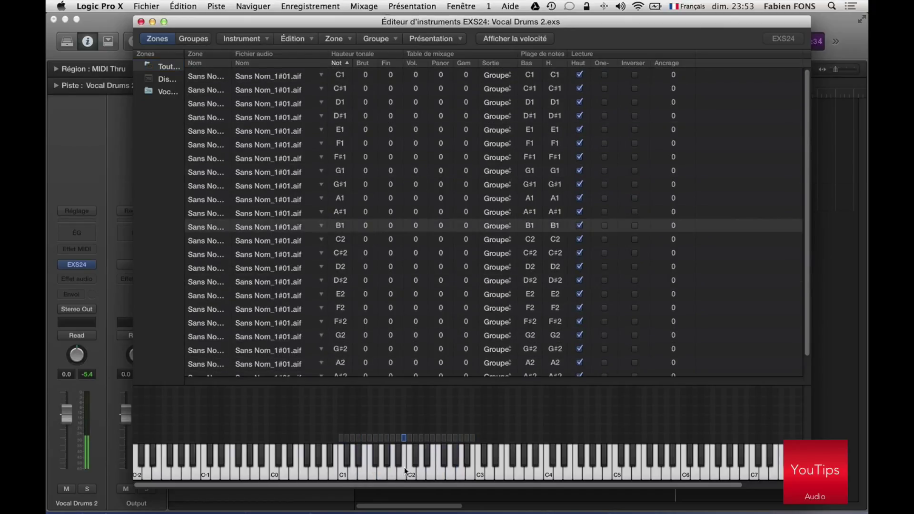
Step: Set the B1 zone of Vocal Drums 2 to play in reverse and audition it
{"action": "left_click", "coordinate": [639, 227]}
{"action": "left_click", "coordinate": [636, 226]}
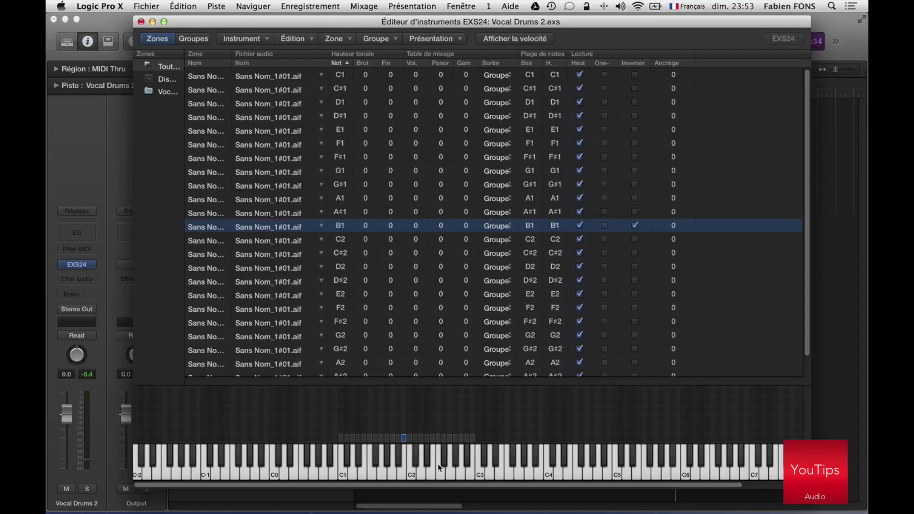
{"action": "left_click", "coordinate": [403, 472]}
{"action": "left_click", "coordinate": [403, 474]}
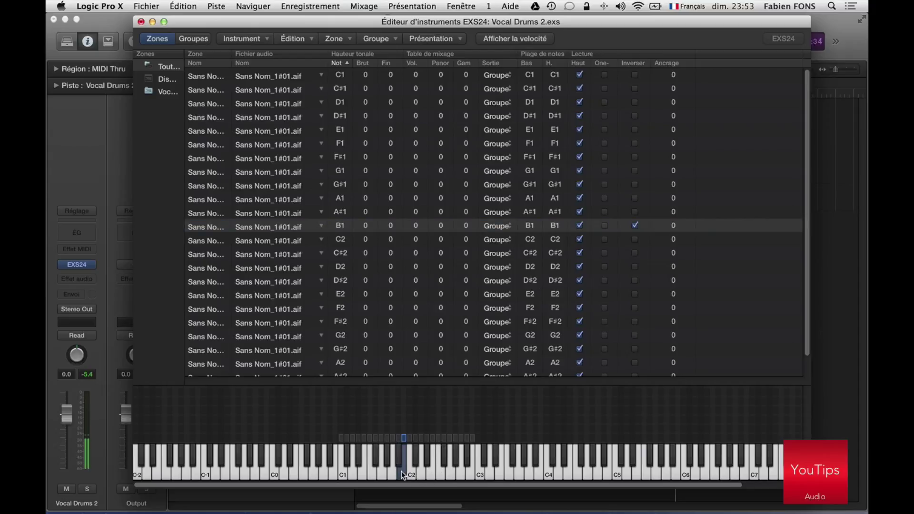
Step: Open the B1 zone's sample in the audio file editor and resize its region to start at about 1232057 with a length of about 18886
{"action": "left_click", "coordinate": [403, 474]}
{"action": "left_click", "coordinate": [403, 474]}
{"action": "double_click", "coordinate": [404, 437]}
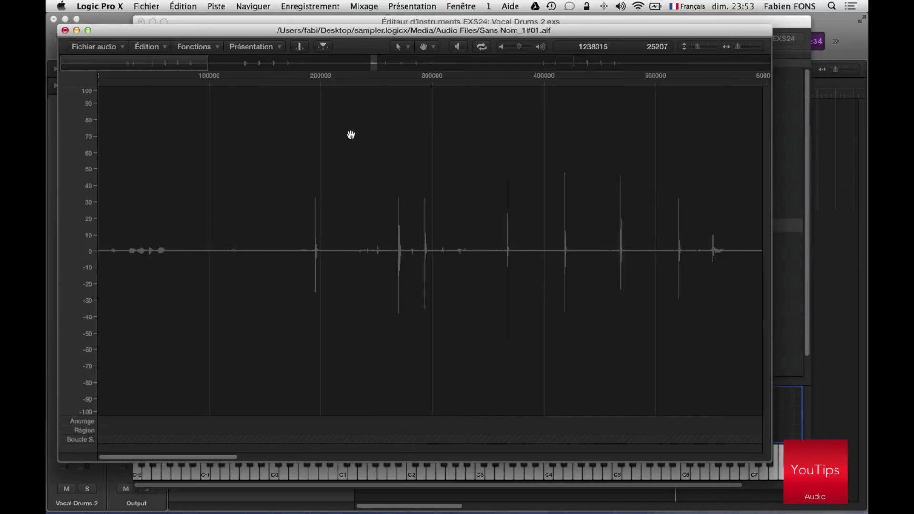
{"action": "key", "text": "super+Right"}
{"action": "key", "text": "super+Right"}
{"action": "key", "text": "super+Right"}
{"action": "key", "text": "super+Right"}
{"action": "key", "text": "super+Right"}
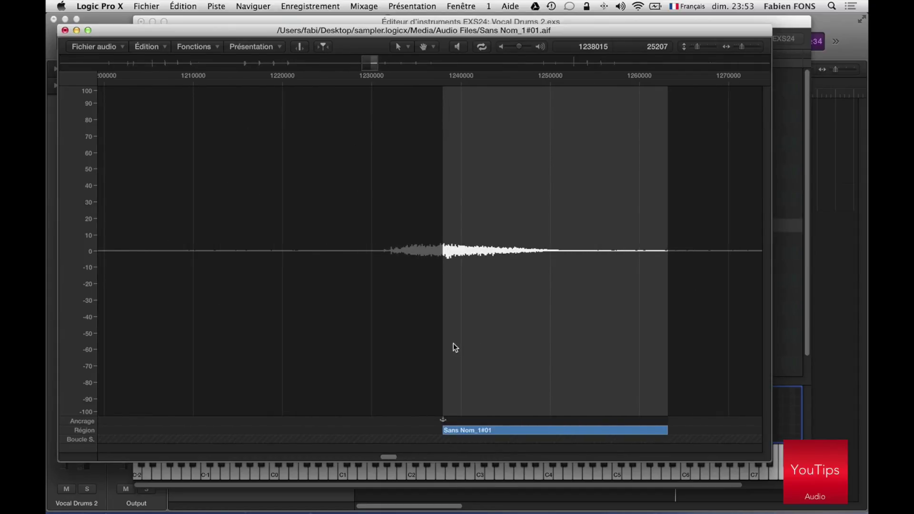
{"action": "left_click_drag", "start_coordinate": [417, 428], "coordinate": [390, 427]}
{"action": "left_click_drag", "start_coordinate": [666, 432], "coordinate": [558, 430]}
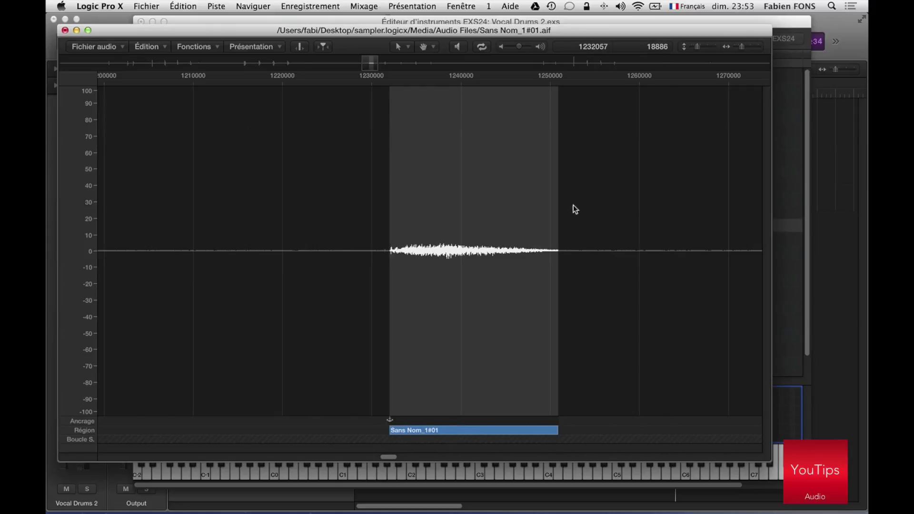
Step: Loop the region's playback, widen it to start at about 1231219 with a length of about 21196, and close the audio file editor
{"action": "left_click", "coordinate": [482, 47]}
{"action": "left_click", "coordinate": [457, 47]}
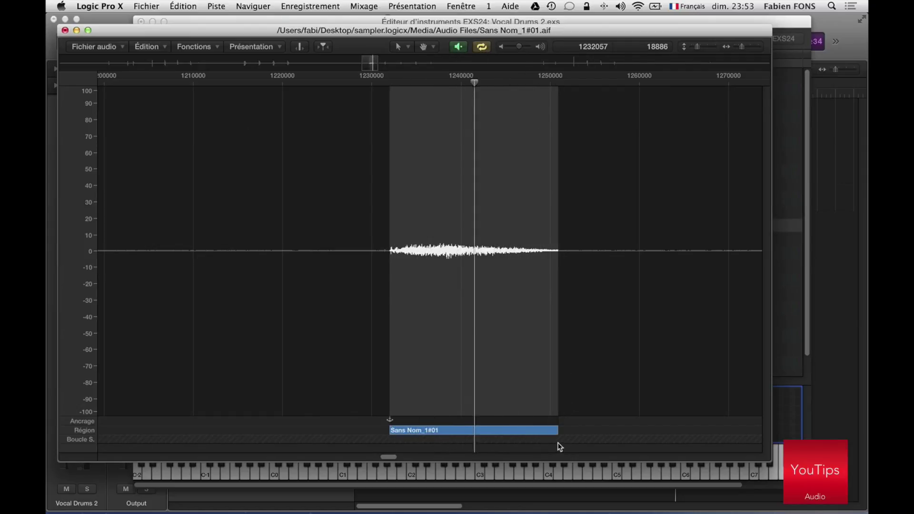
{"action": "left_click_drag", "start_coordinate": [561, 431], "coordinate": [571, 430]}
{"action": "left_click_drag", "start_coordinate": [386, 420], "coordinate": [383, 420]}
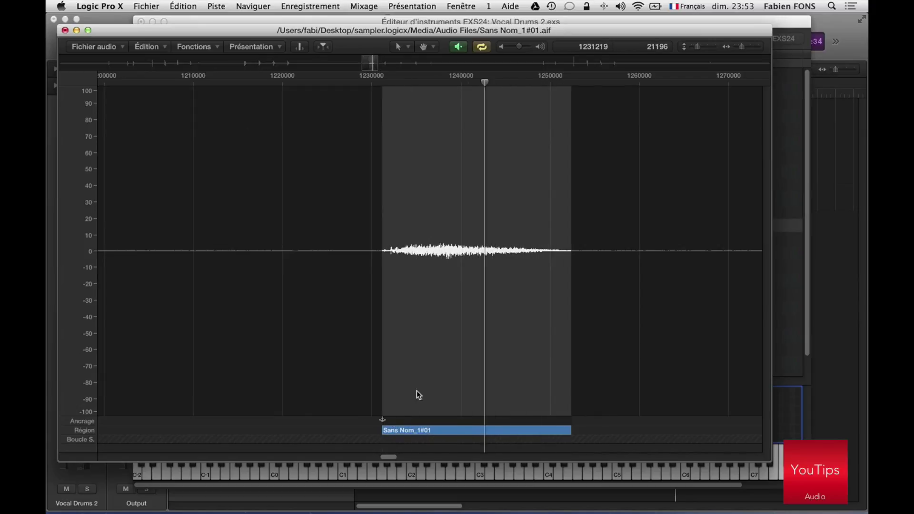
{"action": "left_click", "coordinate": [453, 47]}
{"action": "left_click", "coordinate": [65, 31]}
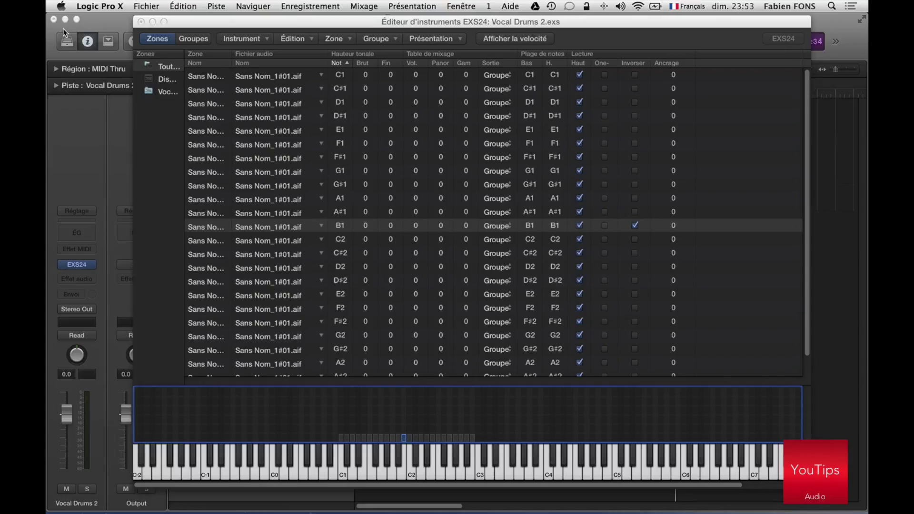
Step: Audition the edited B1 zone several times on the instrument editor's keyboard
{"action": "left_click", "coordinate": [404, 471]}
{"action": "left_click", "coordinate": [404, 472]}
{"action": "left_click", "coordinate": [404, 471]}
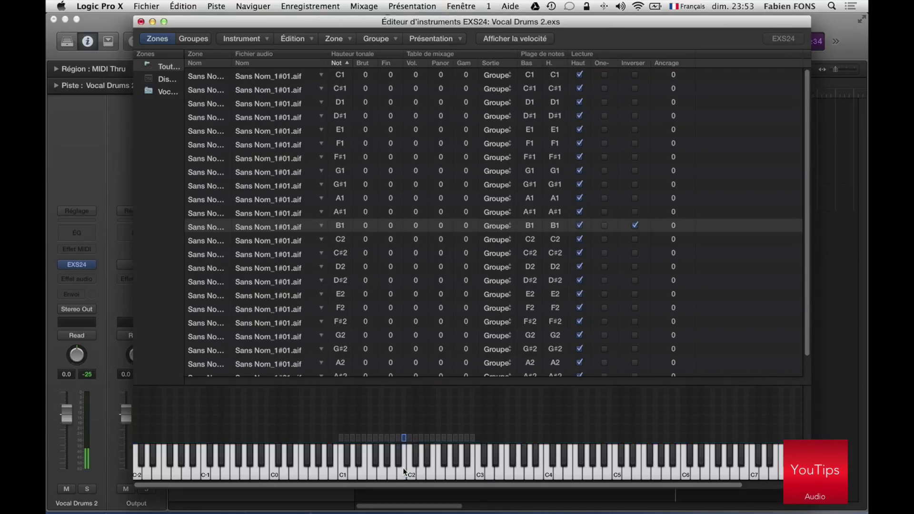
Step: Reopen the B1 zone's sample, shorten its region to about 1266 starting at about 1232782, and audition the zone
{"action": "double_click", "coordinate": [405, 438]}
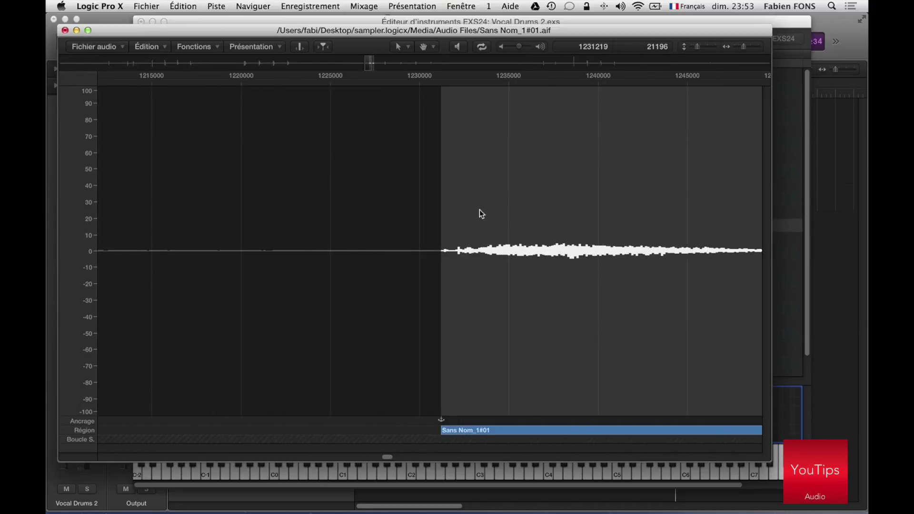
{"action": "left_click_drag", "start_coordinate": [620, 432], "coordinate": [284, 404]}
{"action": "left_click_drag", "start_coordinate": [246, 435], "coordinate": [270, 420]}
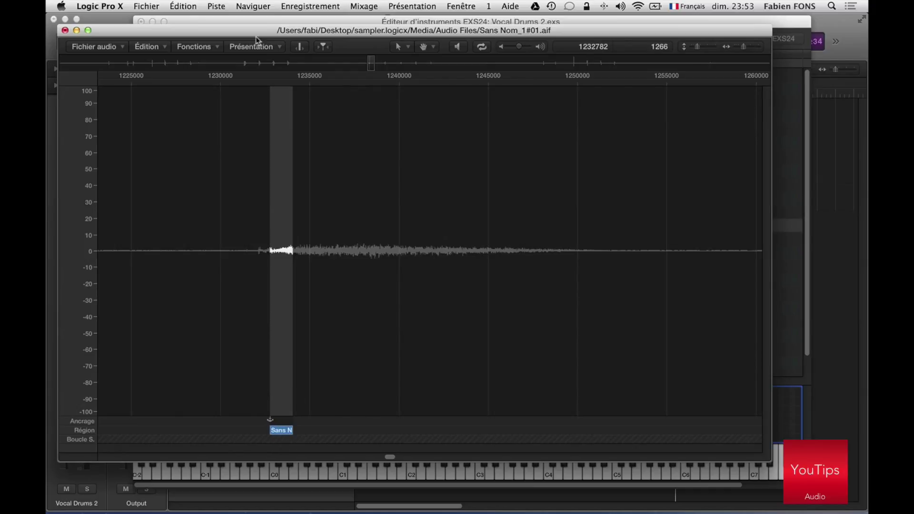
{"action": "left_click", "coordinate": [65, 30]}
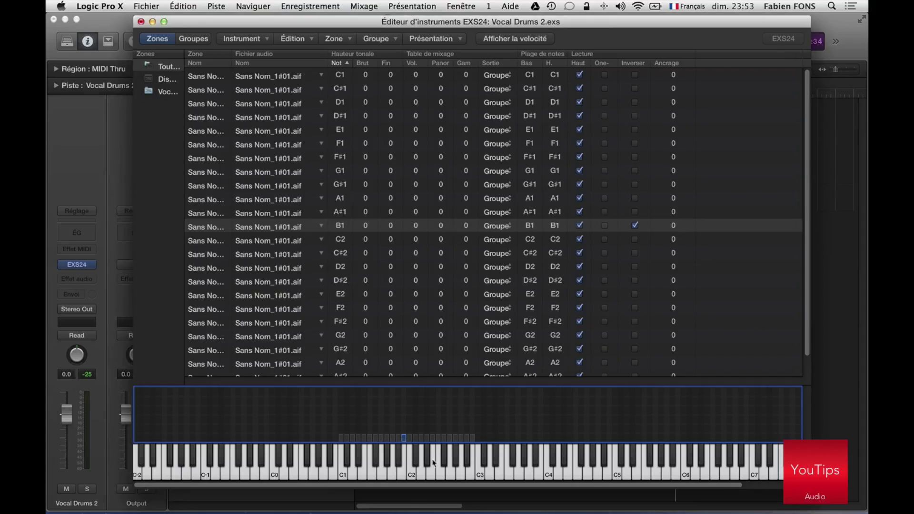
{"action": "left_click", "coordinate": [404, 475]}
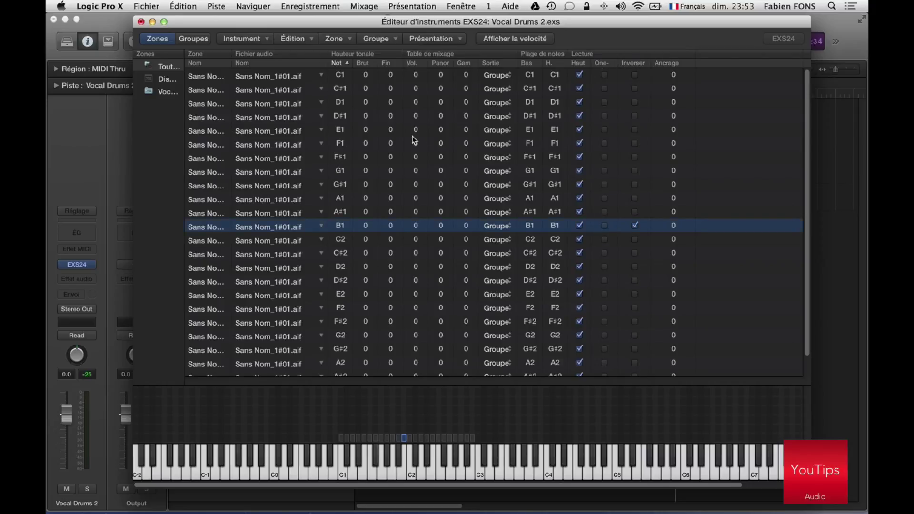
Step: Begin saving the instrument under a new name and create a Beat Box folder inside Sampler Instruments
{"action": "left_click", "coordinate": [242, 39]}
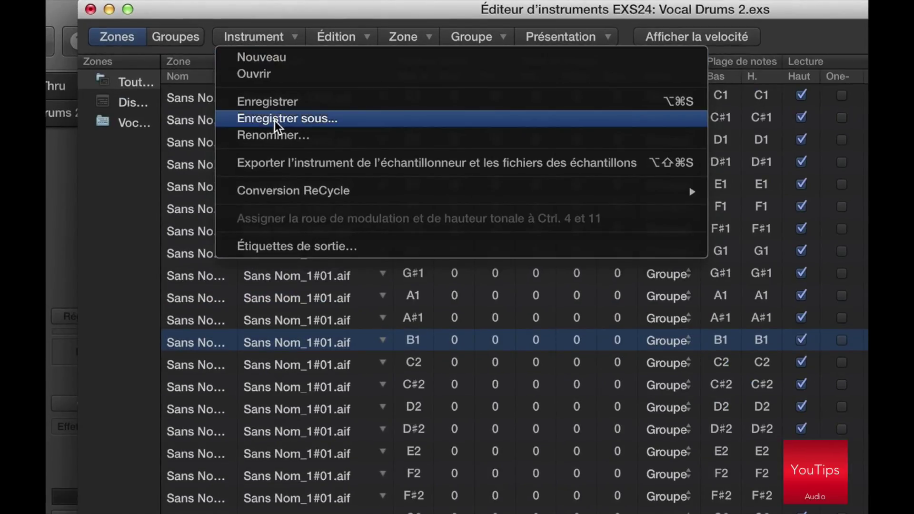
{"action": "left_click", "coordinate": [275, 121]}
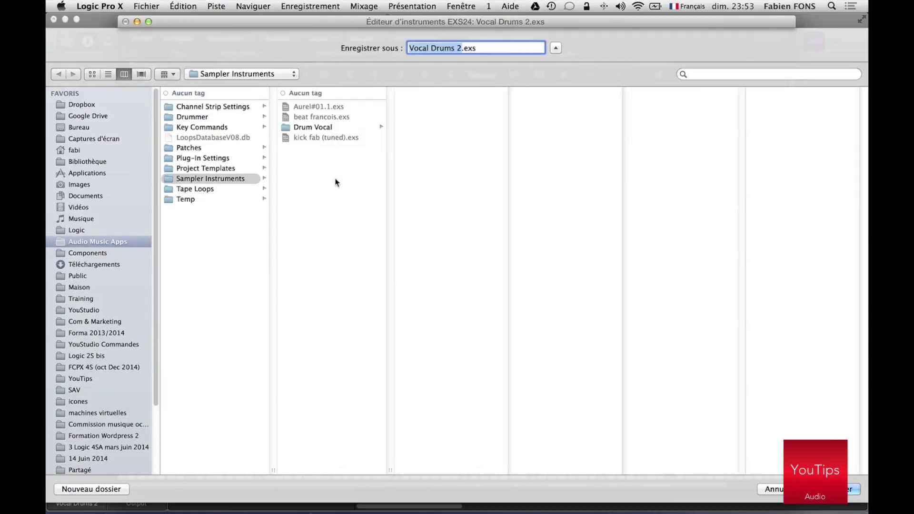
{"action": "left_click", "coordinate": [319, 170]}
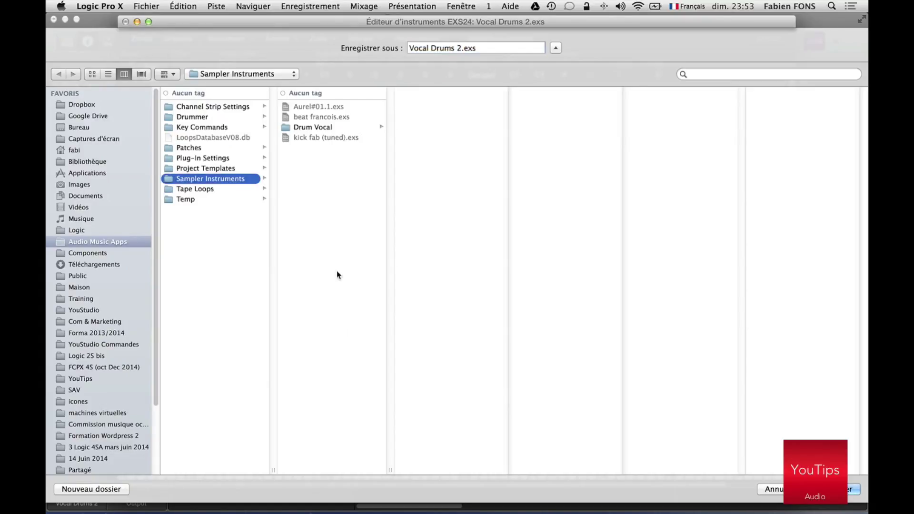
{"action": "left_click", "coordinate": [93, 489]}
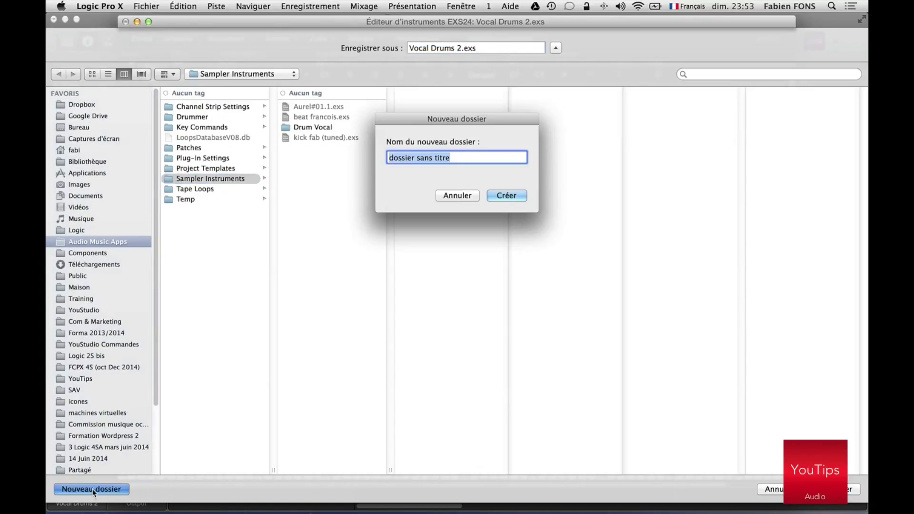
{"action": "type", "text": "B"}
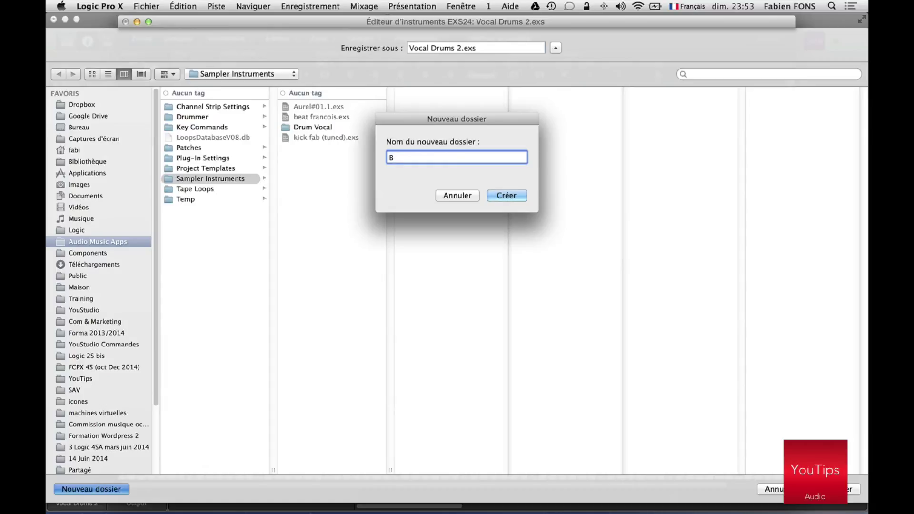
{"action": "type", "text": "eta Box"}
{"action": "left_click_drag", "start_coordinate": [405, 158], "coordinate": [393, 157]}
{"action": "type", "text": "eat"}
{"action": "left_click", "coordinate": [498, 196]}
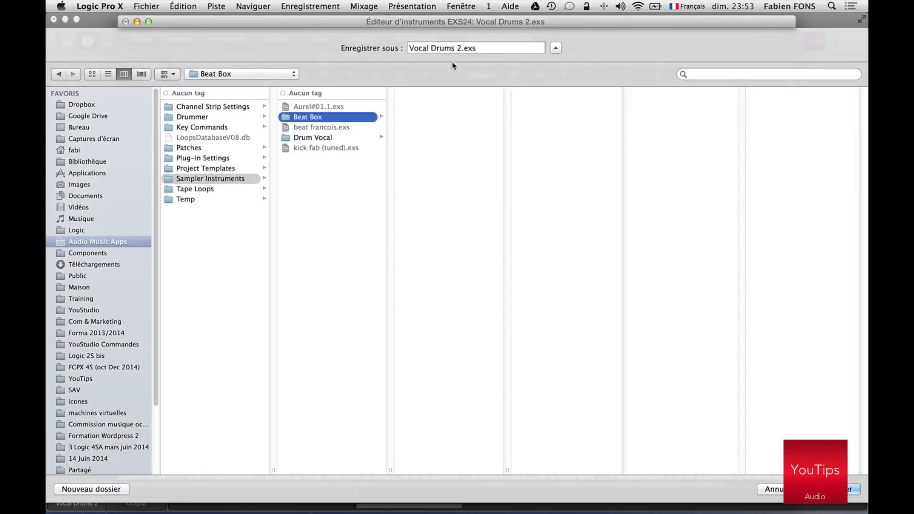
Step: Save the instrument in the Beat Box folder under the beatboxer's first name and close the instrument editor and sampler windows
{"action": "left_click_drag", "start_coordinate": [461, 48], "coordinate": [378, 43]}
{"action": "type", "text": "François"}
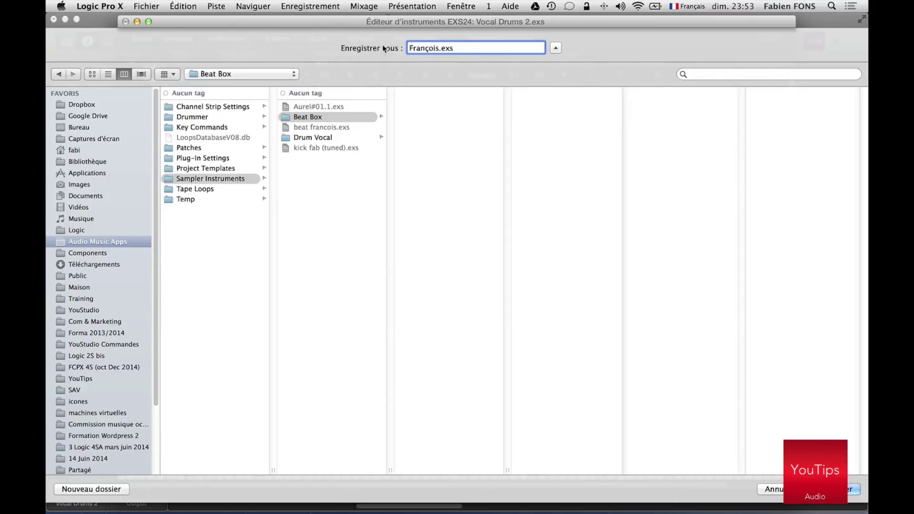
{"action": "key", "text": "Return"}
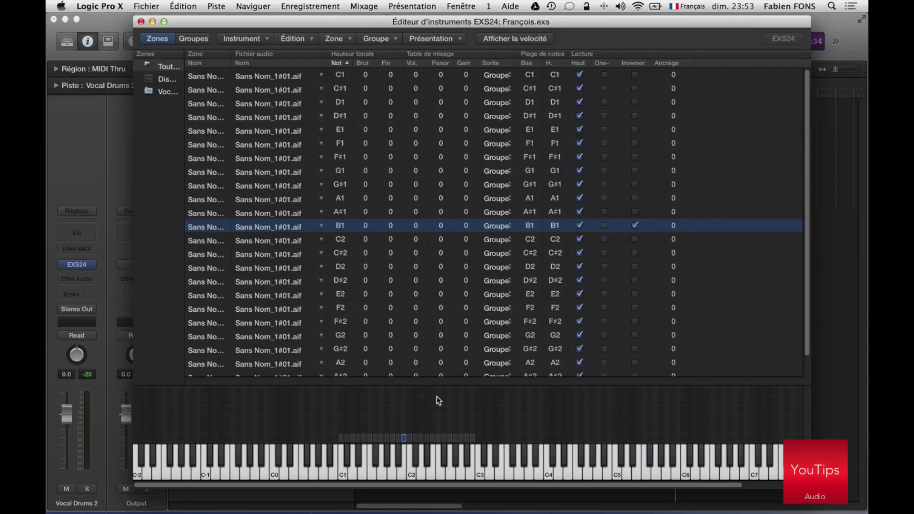
{"action": "left_click", "coordinate": [141, 22]}
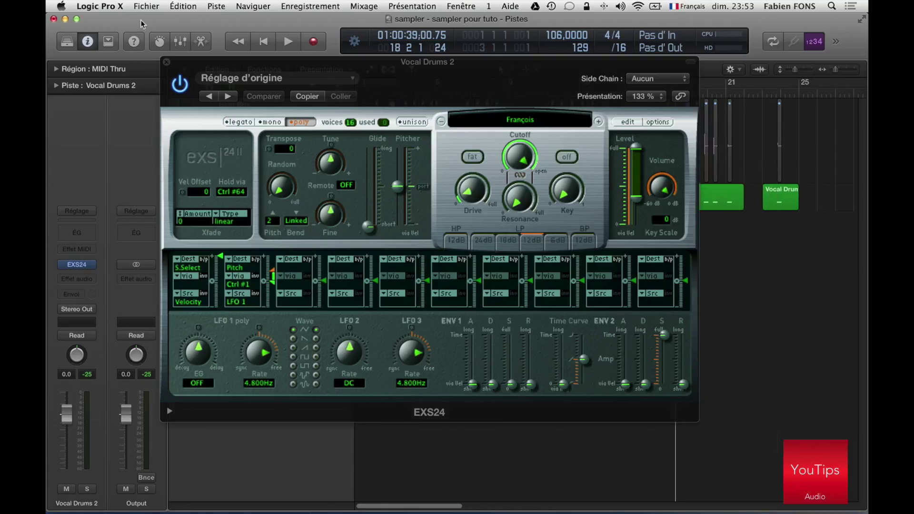
{"action": "left_click", "coordinate": [166, 62]}
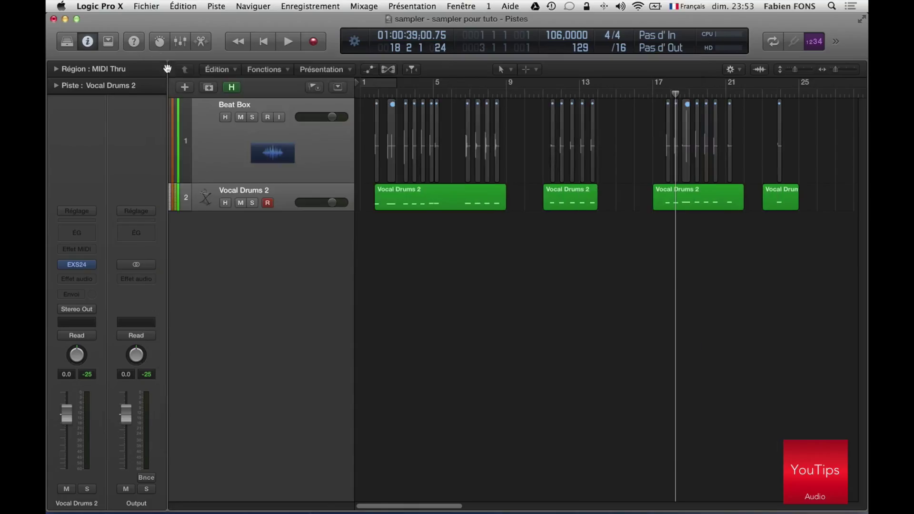
Step: Close the current project and create a new one containing a single software instrument track
{"action": "left_click", "coordinate": [144, 6]}
{"action": "left_click", "coordinate": [143, 80]}
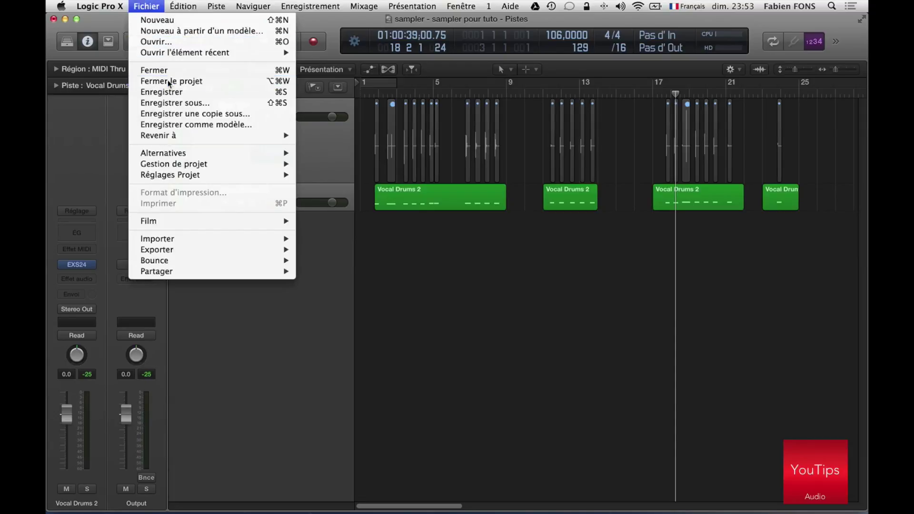
{"action": "left_click", "coordinate": [445, 186]}
{"action": "left_click", "coordinate": [184, 6]}
{"action": "left_click", "coordinate": [274, 130]}
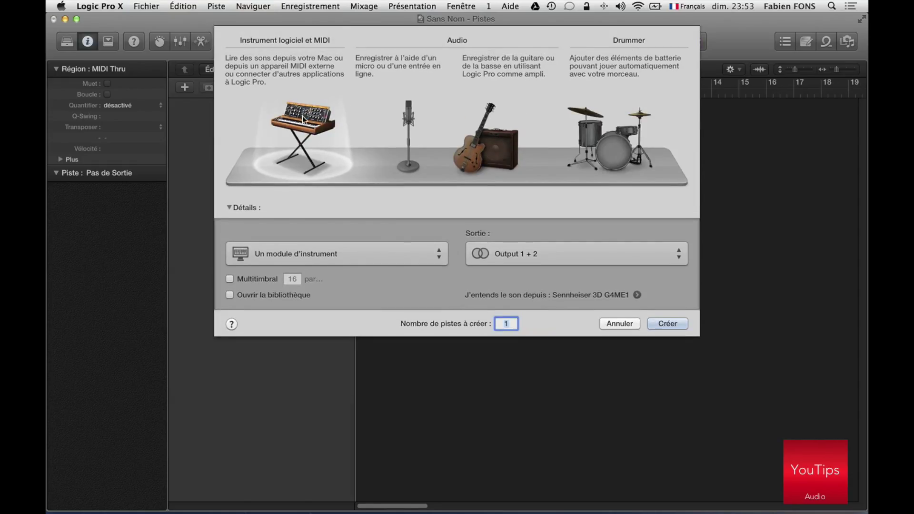
{"action": "key", "text": "Return"}
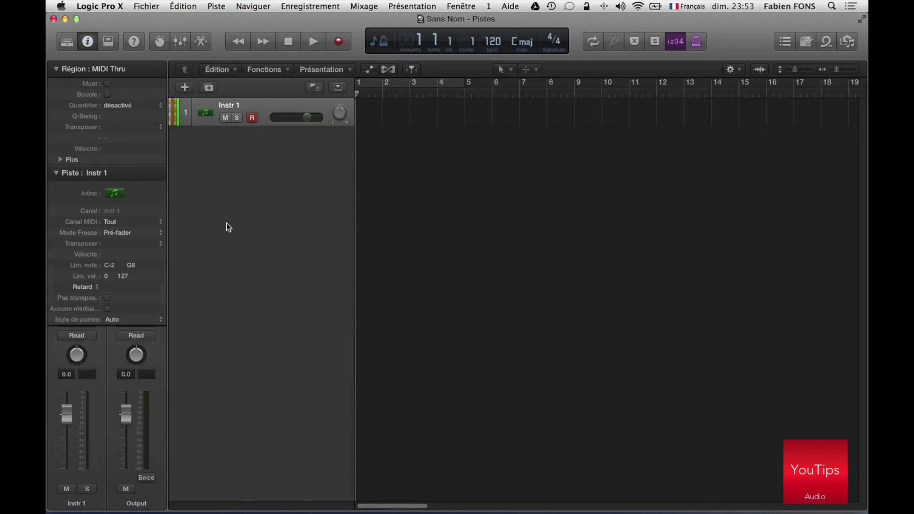
Step: Collapse the region and track inspector sections and insert a stereo EXS24 sampler on the Instr 1 track
{"action": "left_click", "coordinate": [57, 172]}
{"action": "left_click", "coordinate": [56, 70]}
{"action": "left_click", "coordinate": [92, 266]}
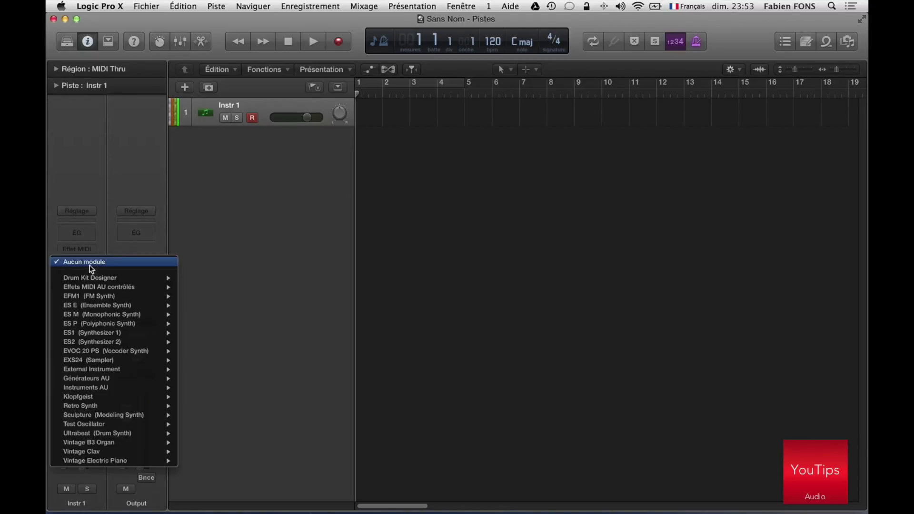
{"action": "mouse_move", "coordinate": [99, 361]}
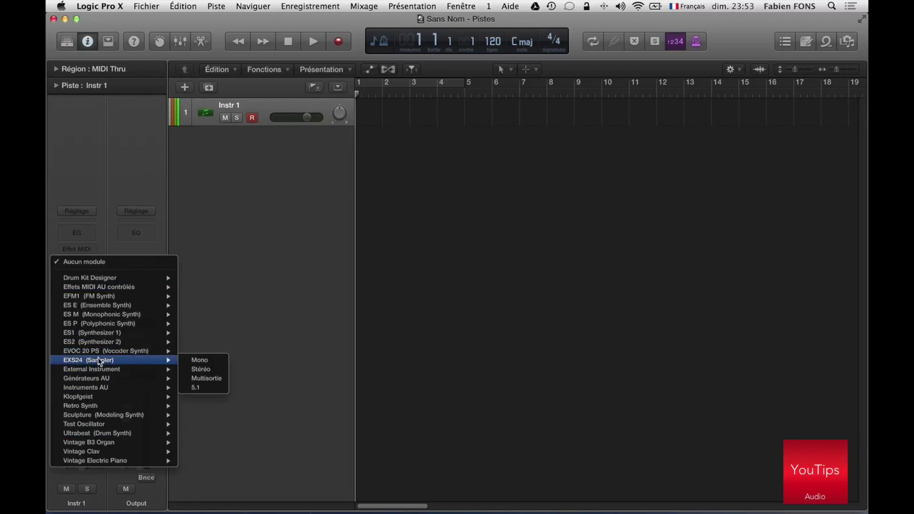
{"action": "left_click", "coordinate": [199, 368]}
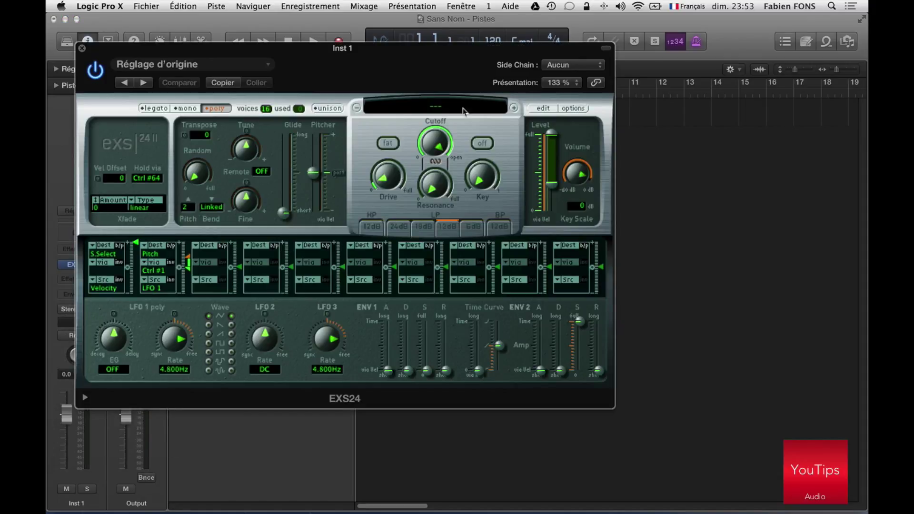
Step: Load the saved beatbox instrument from the Beat Box folder into the EXS24 sampler
{"action": "left_click", "coordinate": [427, 104]}
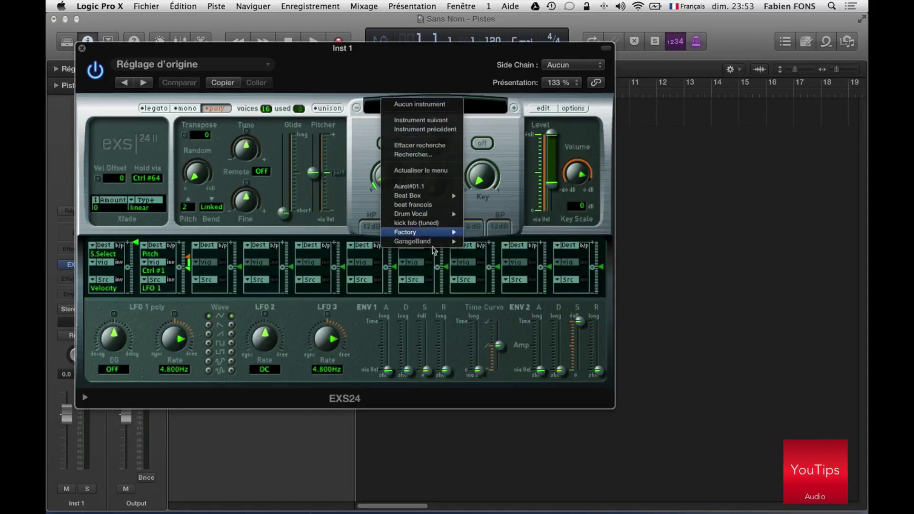
{"action": "mouse_move", "coordinate": [439, 196]}
{"action": "left_click", "coordinate": [487, 196]}
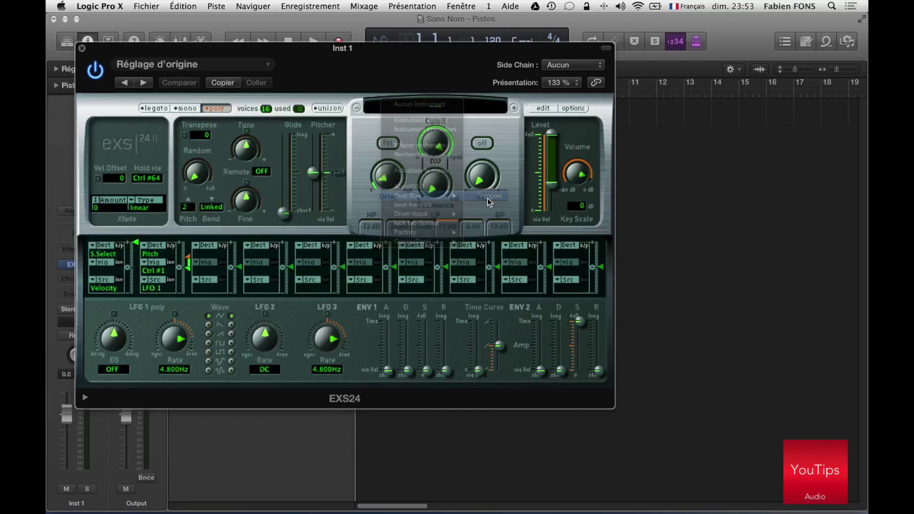
Step: Open the loaded instrument in the instrument editor, audition its G1 zone, close the editor and reposition the sampler window
{"action": "left_click", "coordinate": [542, 109]}
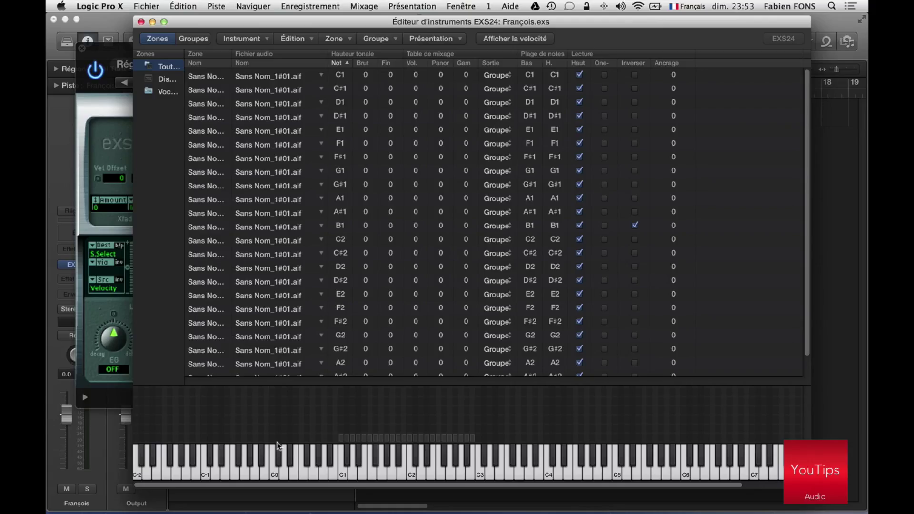
{"action": "left_click", "coordinate": [381, 472]}
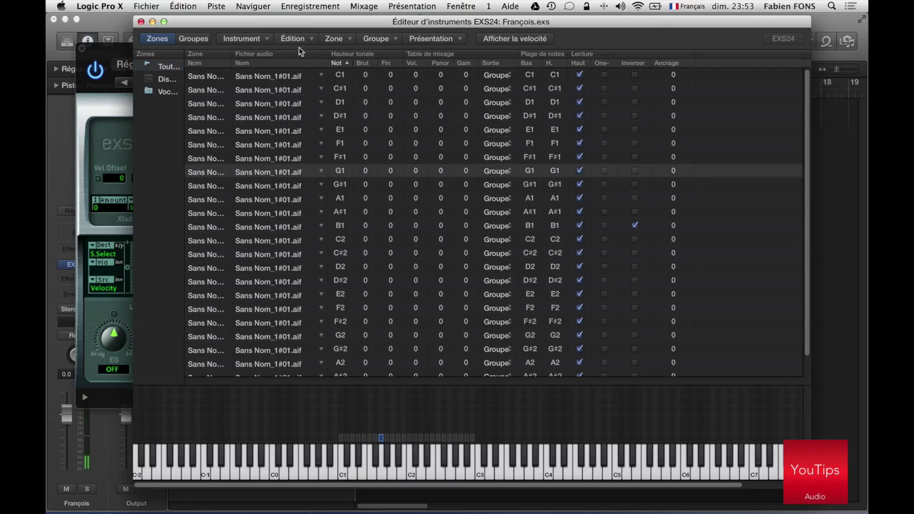
{"action": "left_click", "coordinate": [141, 21]}
{"action": "left_click_drag", "start_coordinate": [167, 46], "coordinate": [285, 92]}
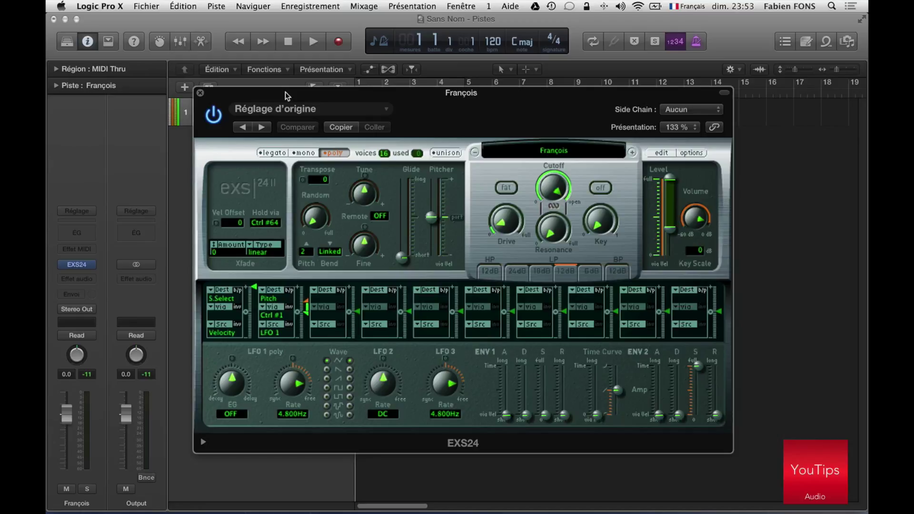